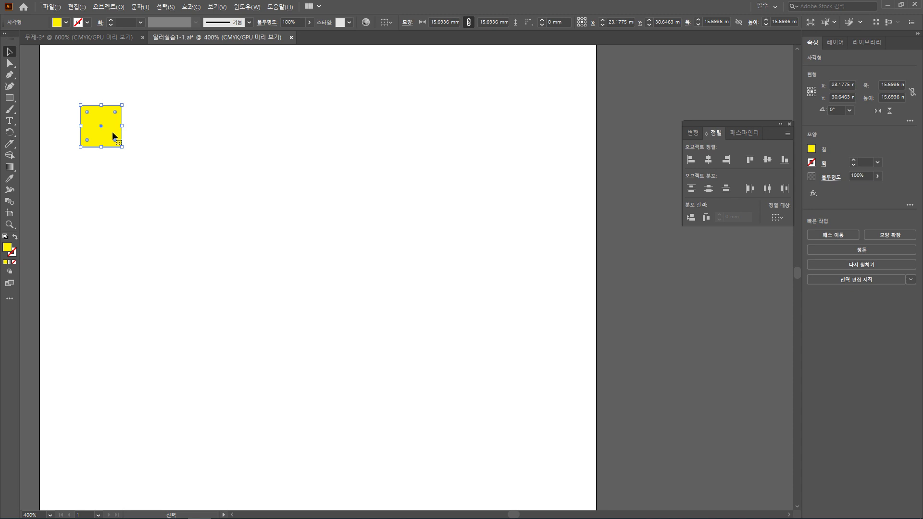
Duplicate the yellow square into a rough row of eight, placing the last one toward the page's far right.
drag(113, 136, 167, 136)
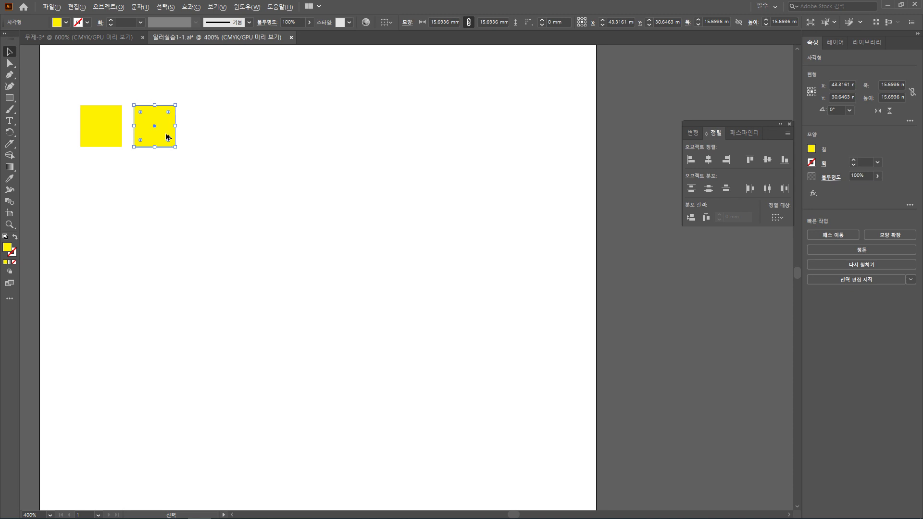
drag(166, 134, 220, 135)
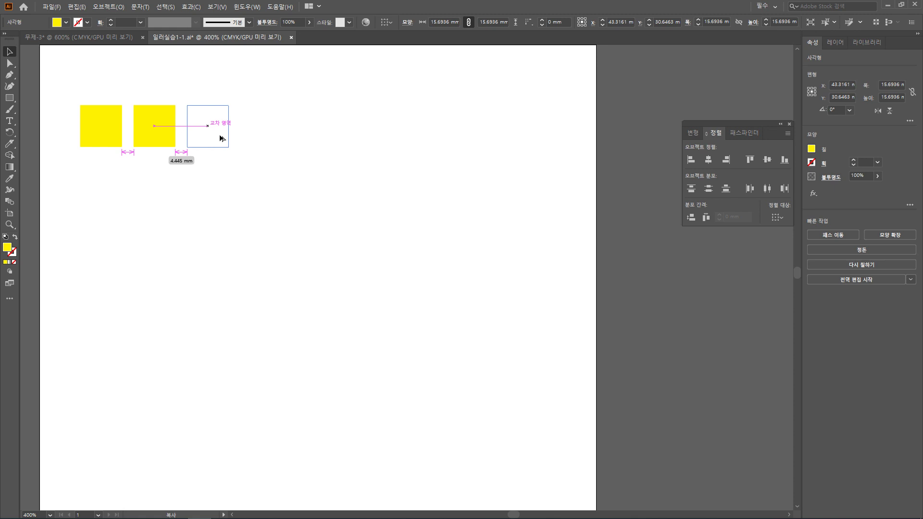
drag(220, 136, 220, 136)
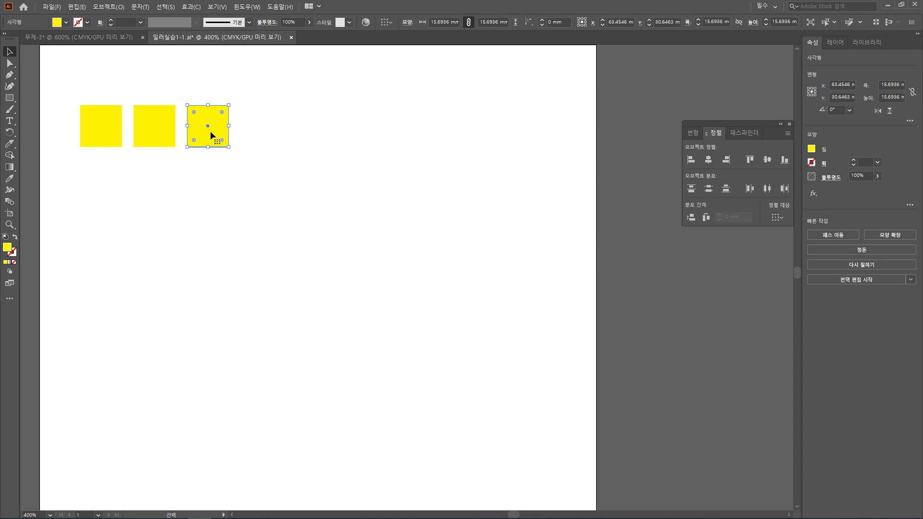
drag(211, 135, 286, 141)
drag(286, 141, 317, 141)
drag(318, 141, 407, 143)
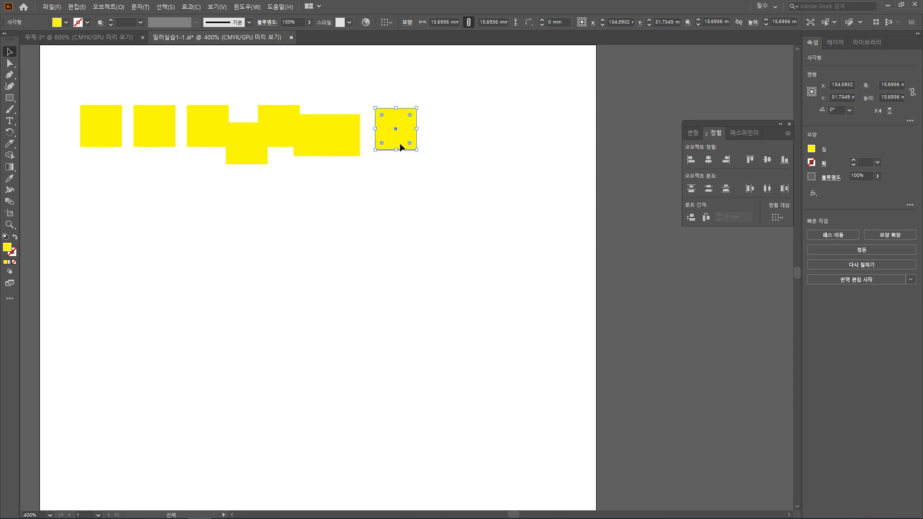
drag(400, 142, 491, 149)
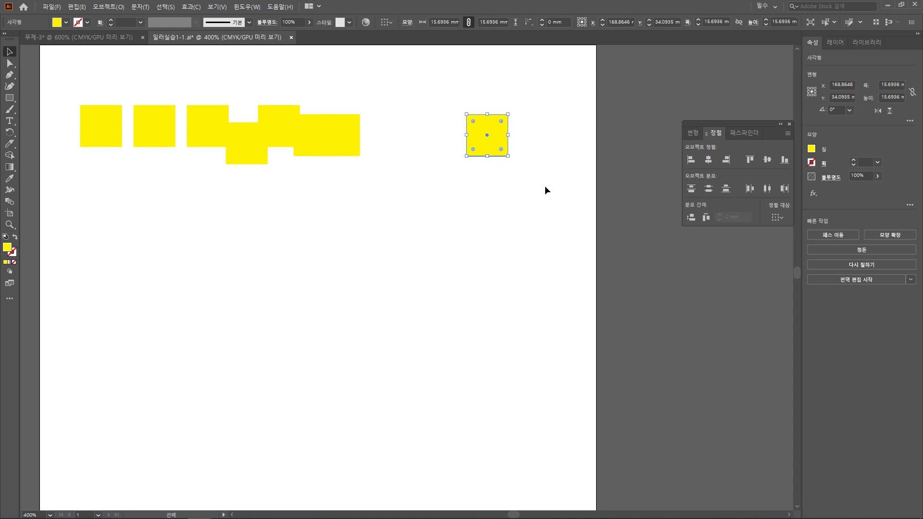
Align all eight squares on their vertical centers and distribute the horizontal spacing between them evenly.
drag(546, 193, 68, 85)
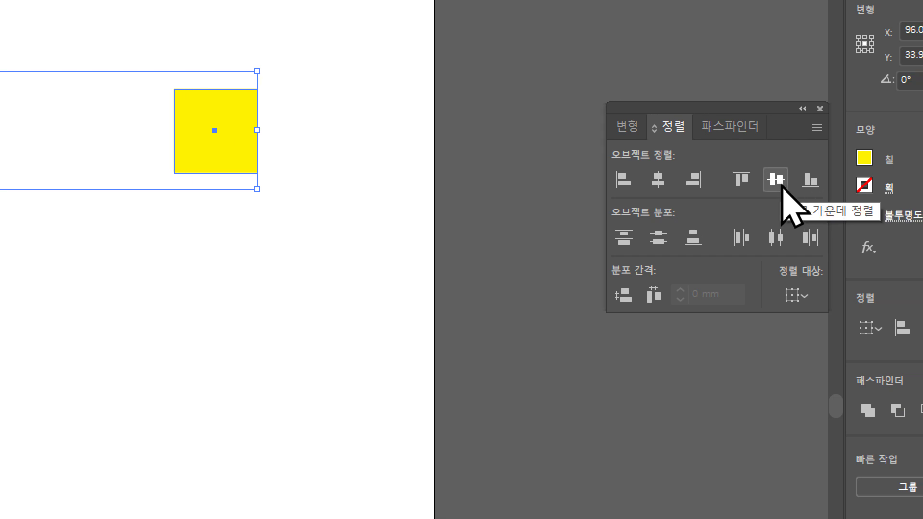
click(783, 187)
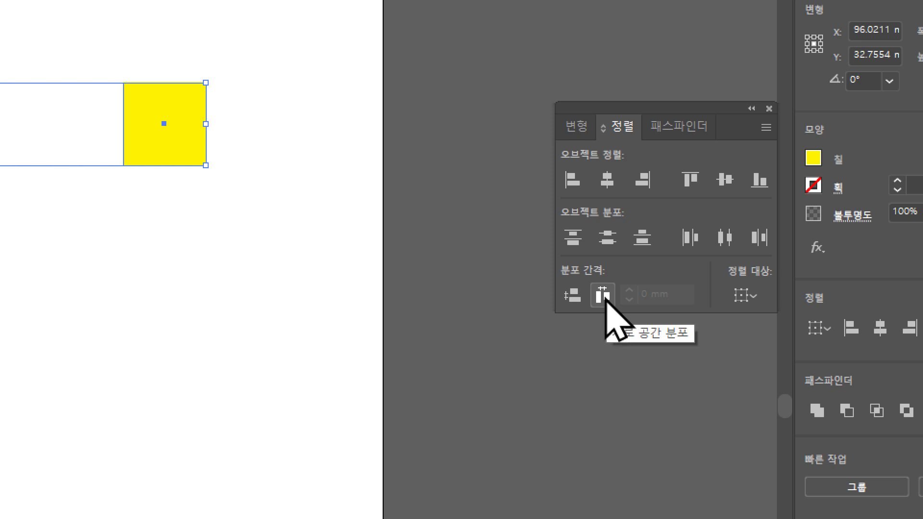
click(603, 295)
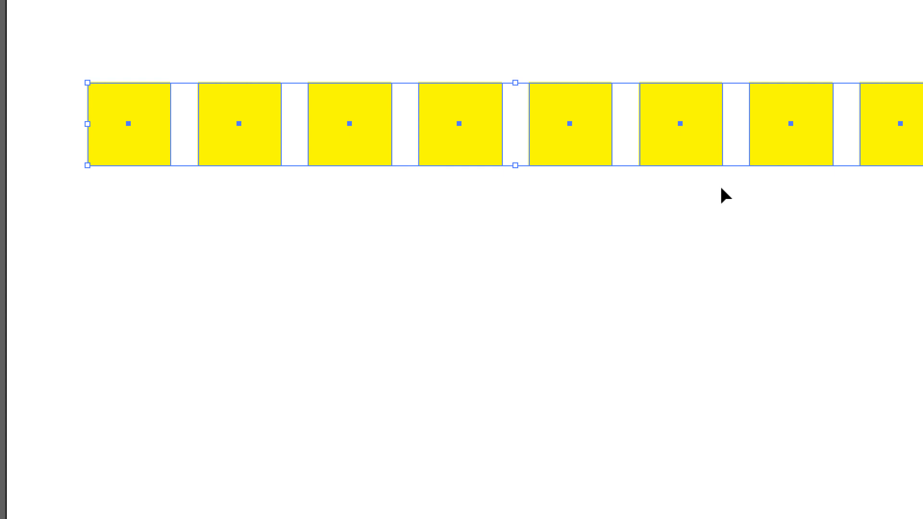
click(128, 194)
click(132, 155)
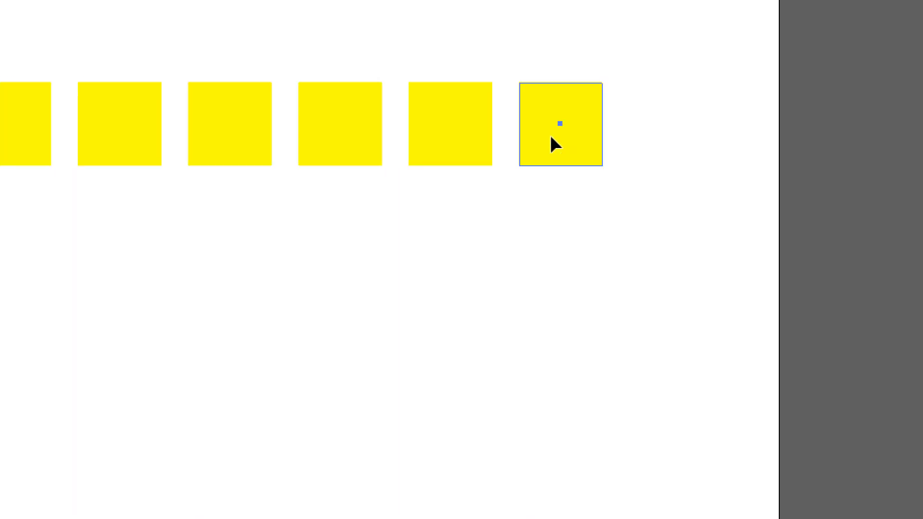
click(896, 144)
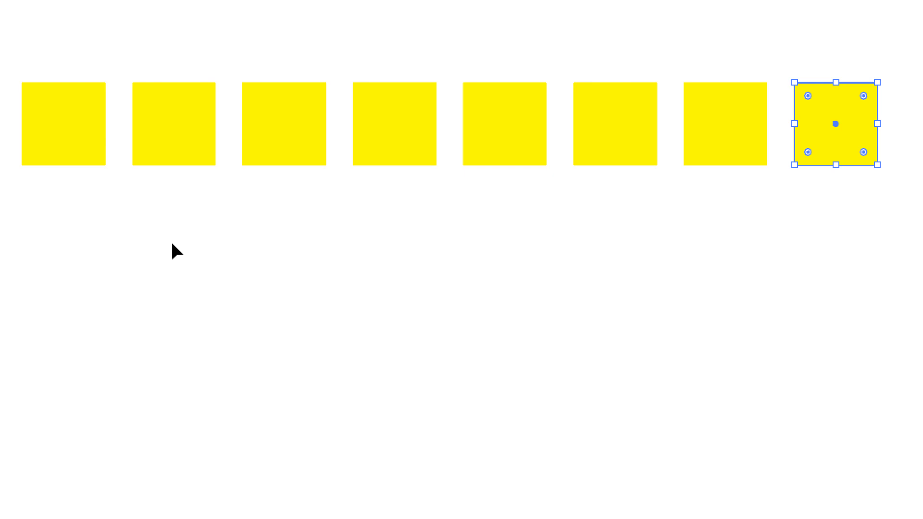
Delete the fifth, sixth and seventh squares and redistribute the remaining five with equal horizontal spacing.
drag(503, 242, 744, 80)
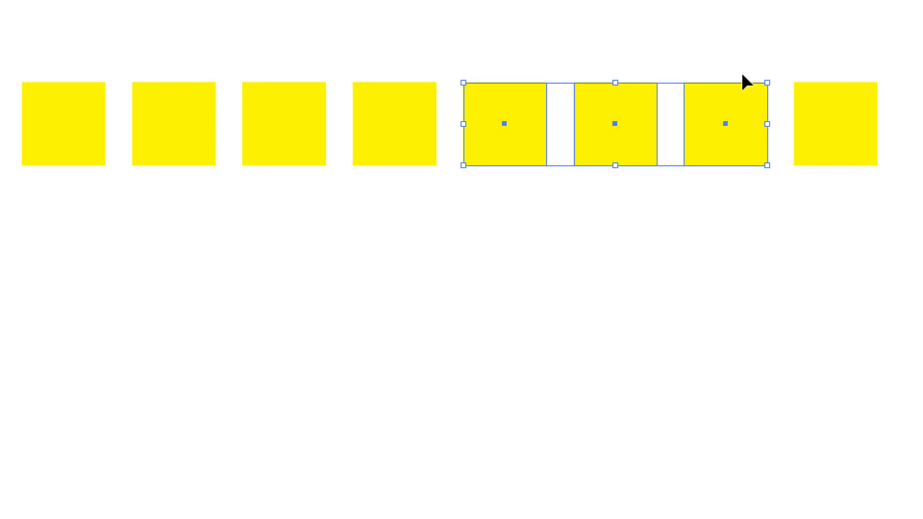
key(Delete)
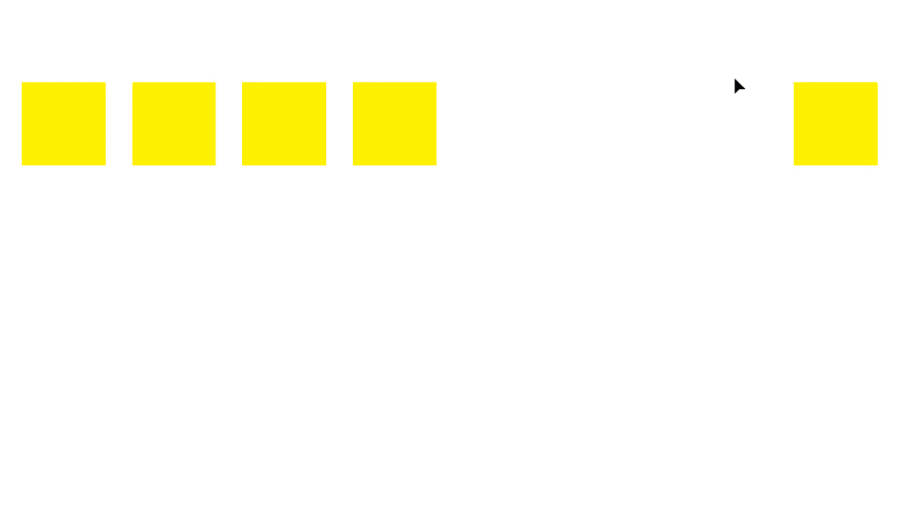
drag(842, 59, 48, 186)
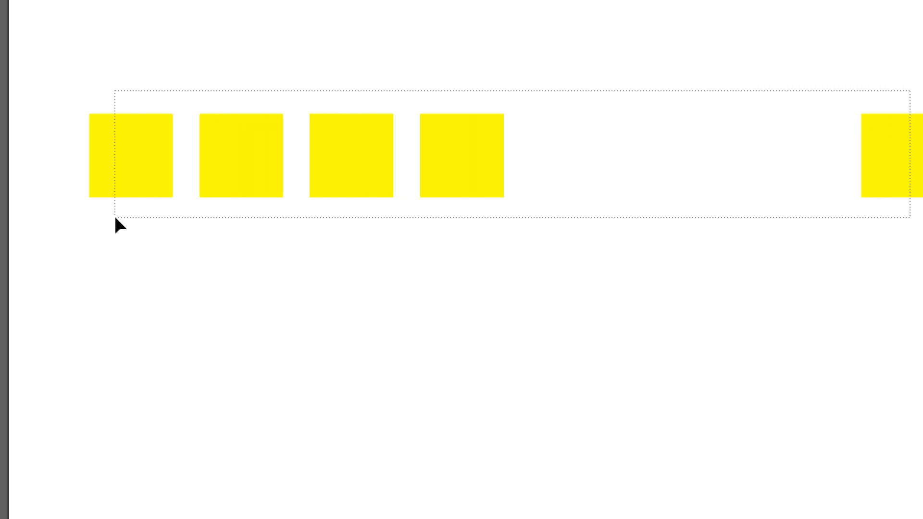
drag(116, 218, 116, 219)
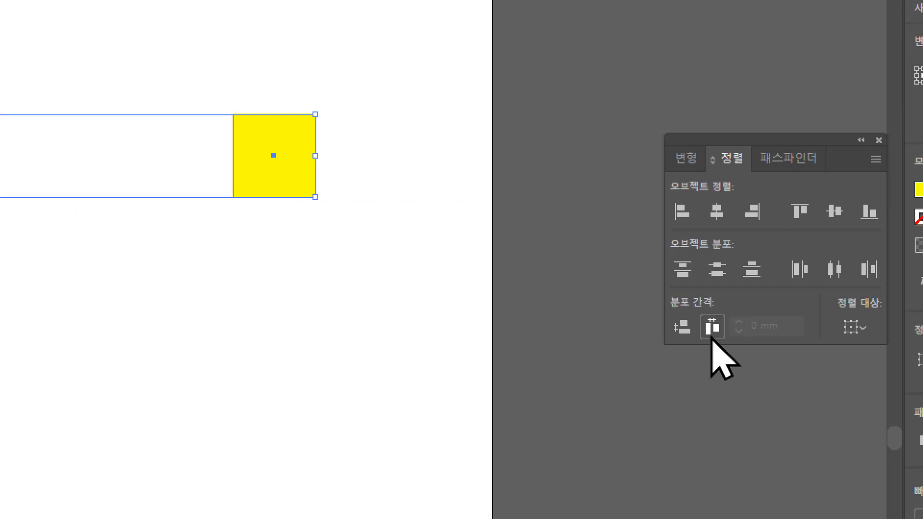
click(712, 337)
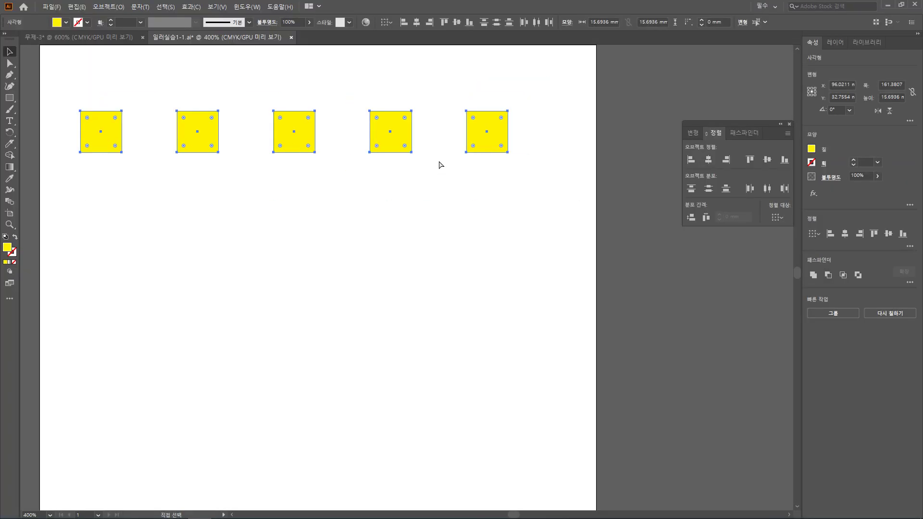
click(391, 199)
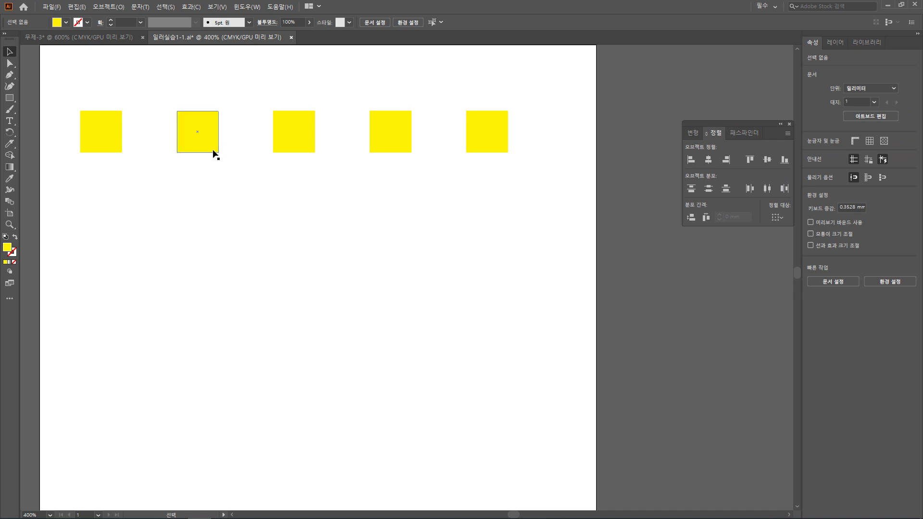
Add three loose copies among the five squares, and arrange all eight as a vertically centered row with equal horizontal spacing.
drag(214, 154, 423, 147)
drag(531, 198, 86, 78)
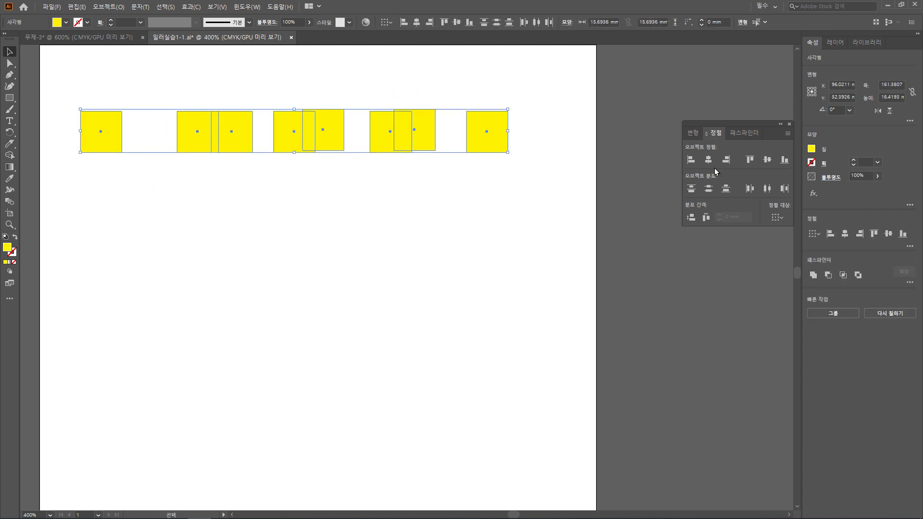
click(766, 160)
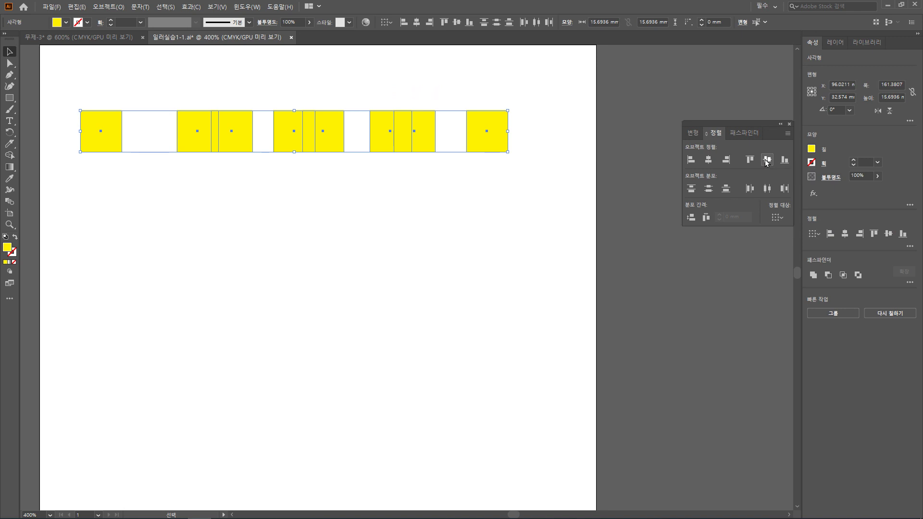
click(706, 218)
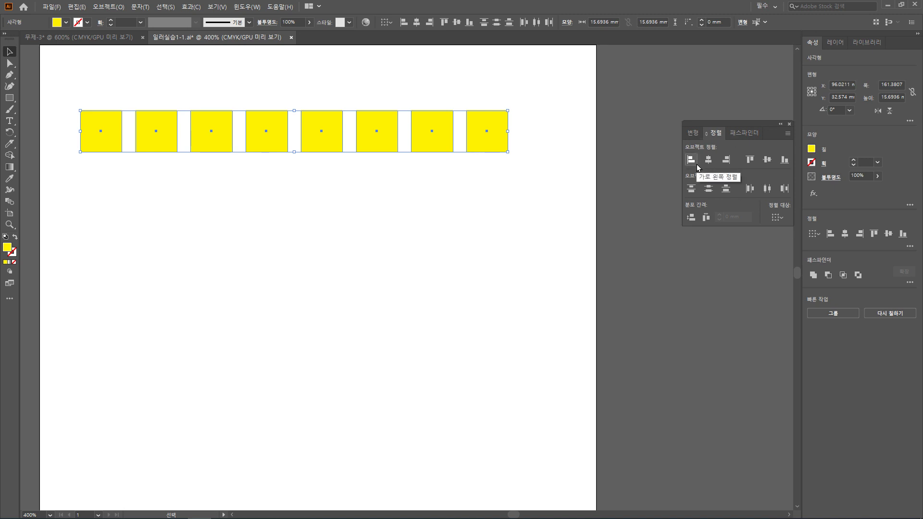
click(206, 264)
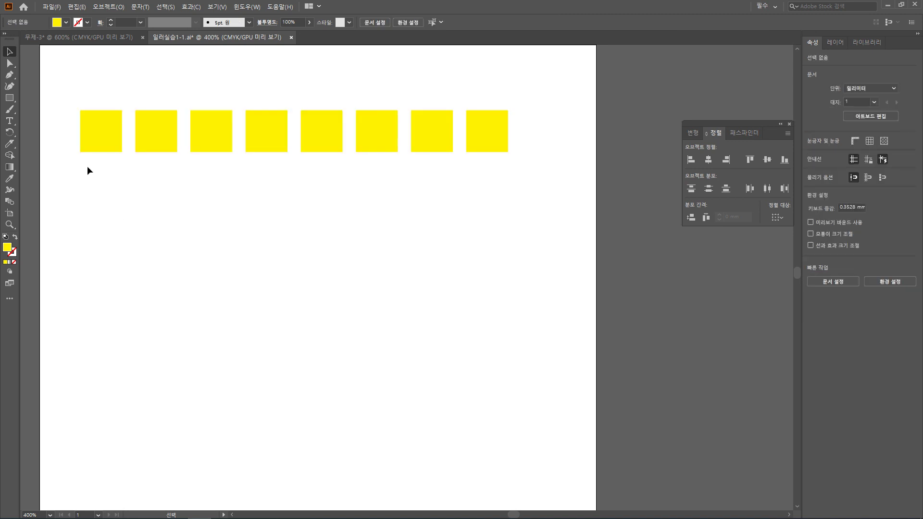
Copy the row's first square to below it, and duplicate that copy straight horizontally about 20 mm to its right.
drag(87, 148, 91, 233)
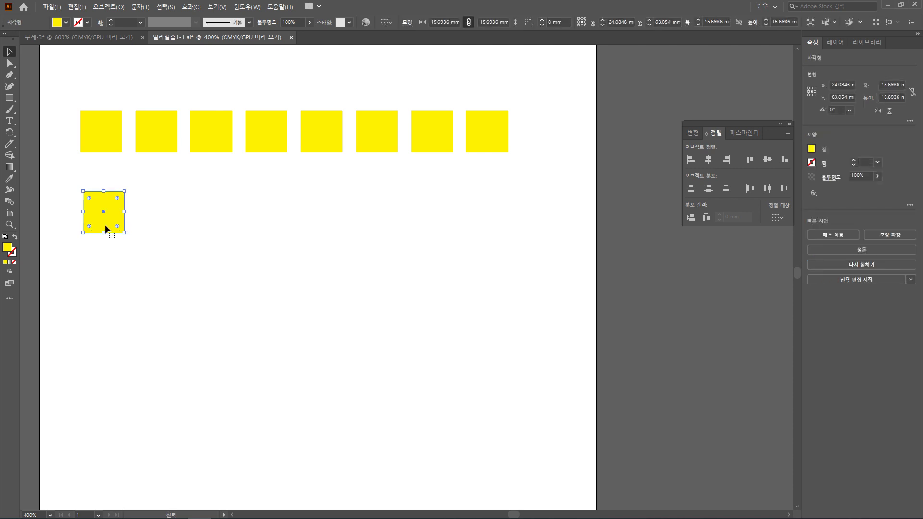
click(108, 245)
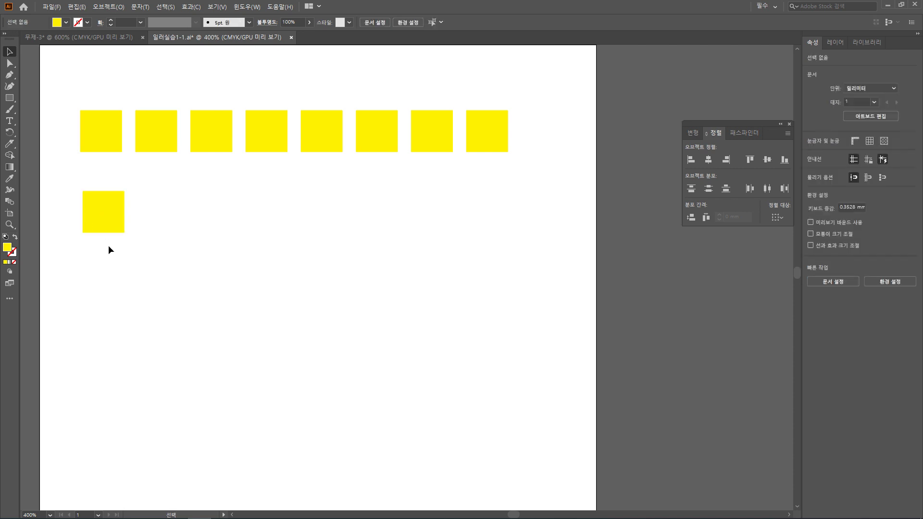
click(103, 224)
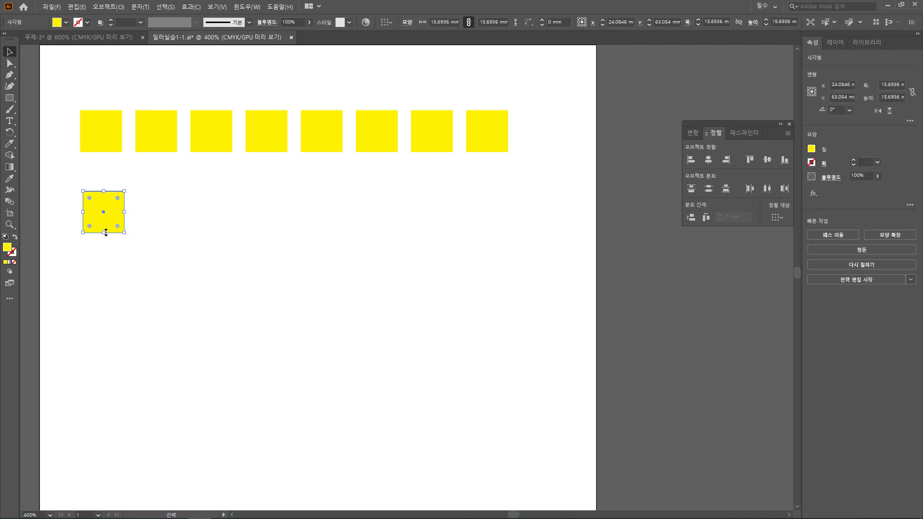
drag(106, 231, 156, 229)
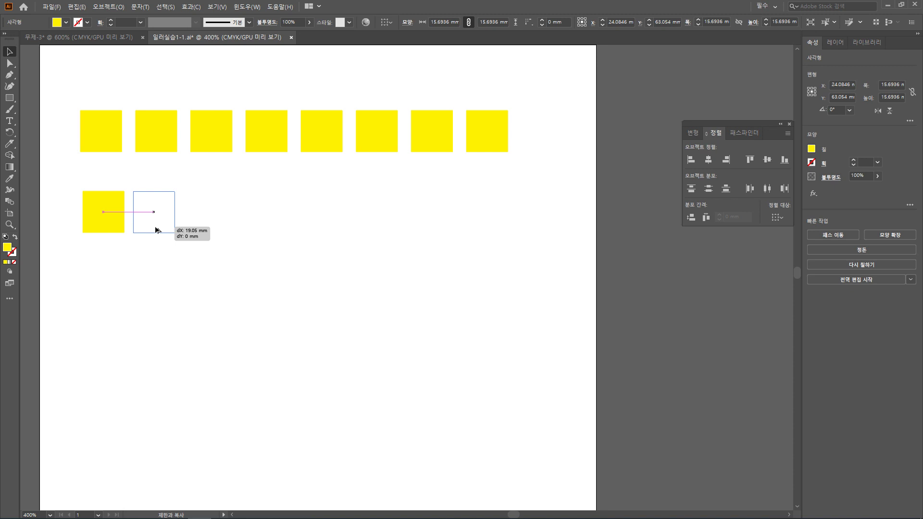
drag(157, 230, 158, 231)
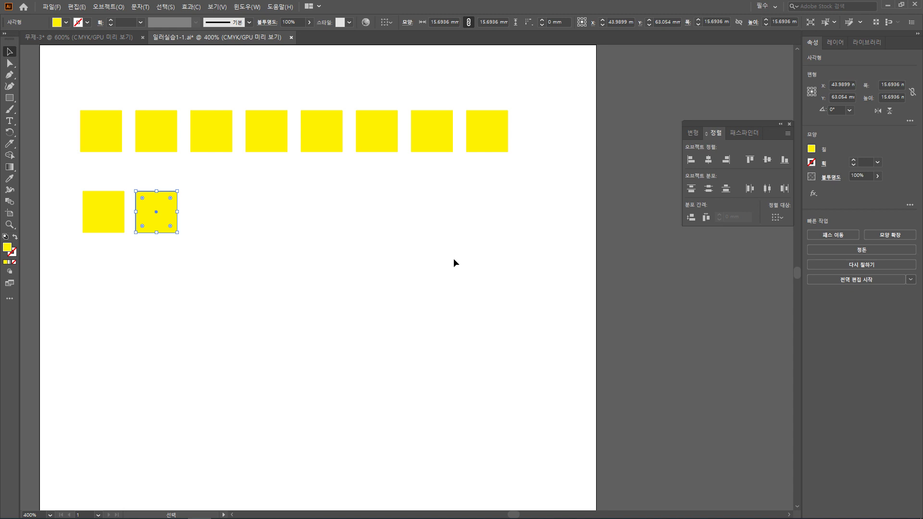
Repeat the last duplication seven times to extend the second row to nine equally spaced squares.
key(a)
key(ctrl+d)
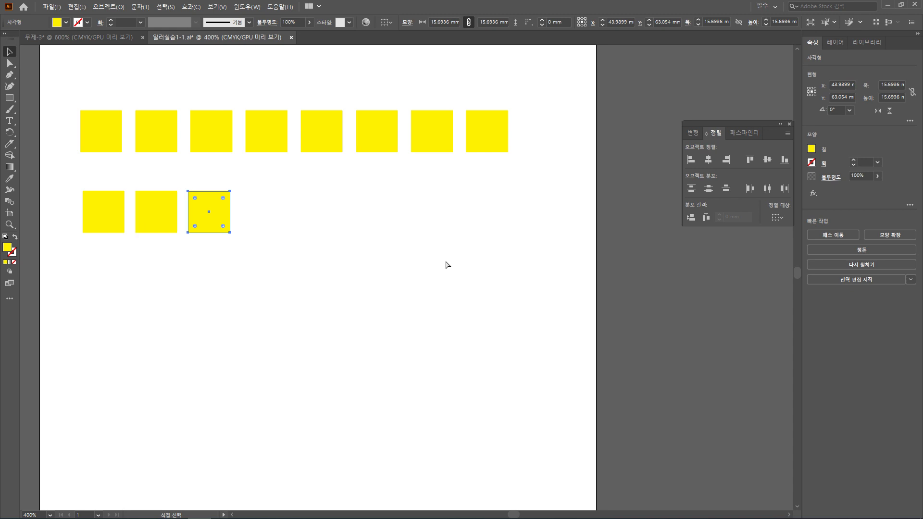
key(ctrl+d)
key(ctrl+d)
key(ctrl+d)
key(ctrl+d)
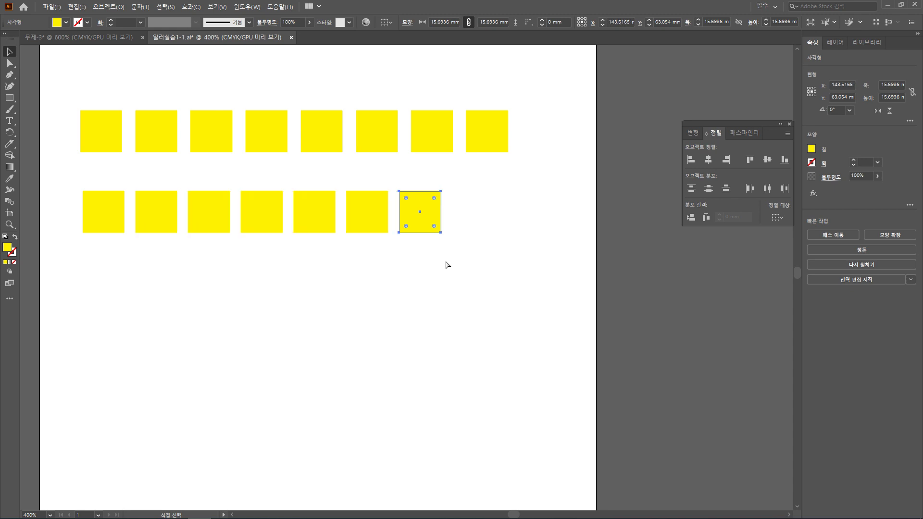
key(ctrl+d)
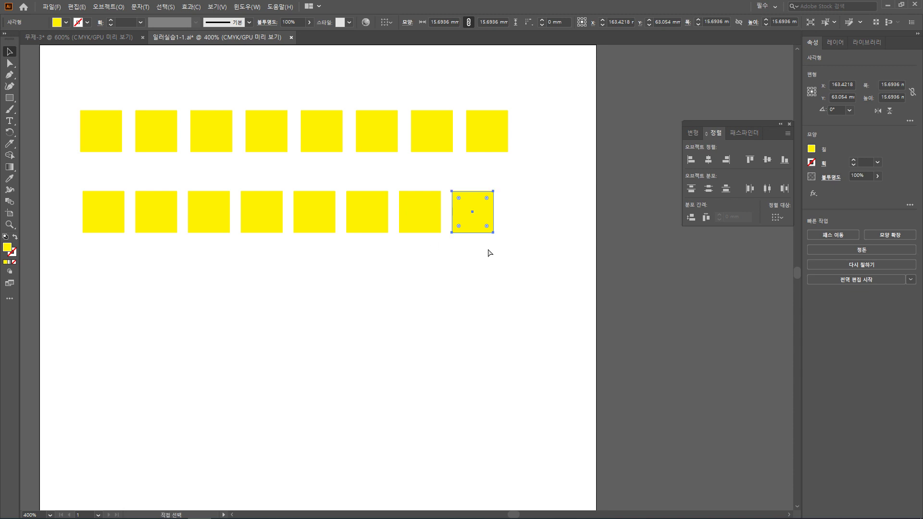
key(ctrl+d)
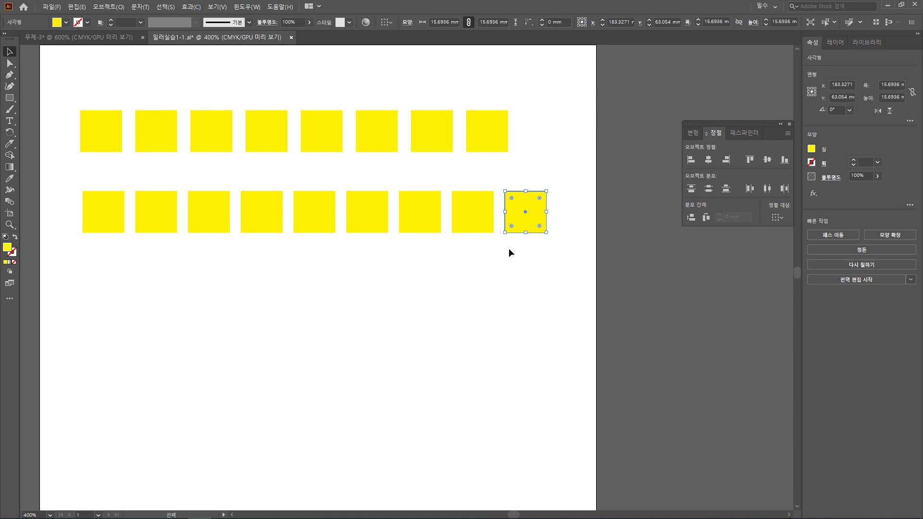
click(542, 273)
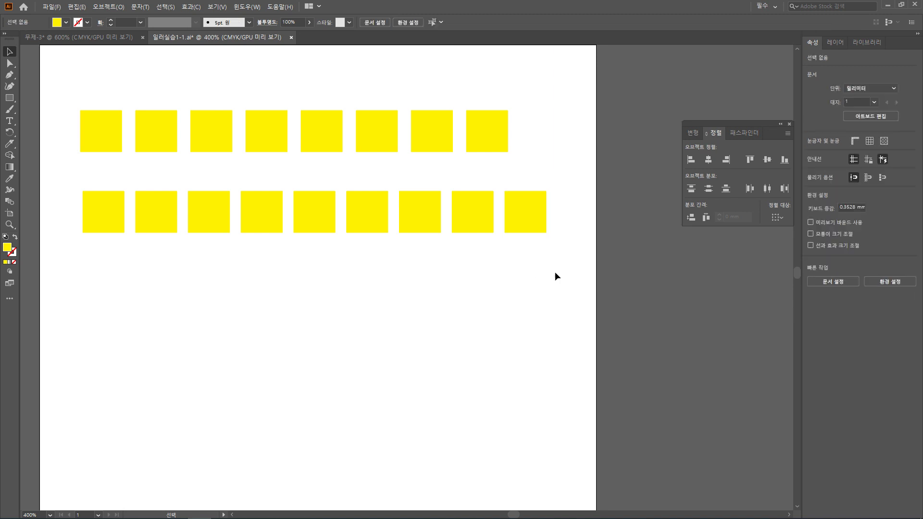
Delete the last two squares of the second row.
drag(552, 271, 43, 207)
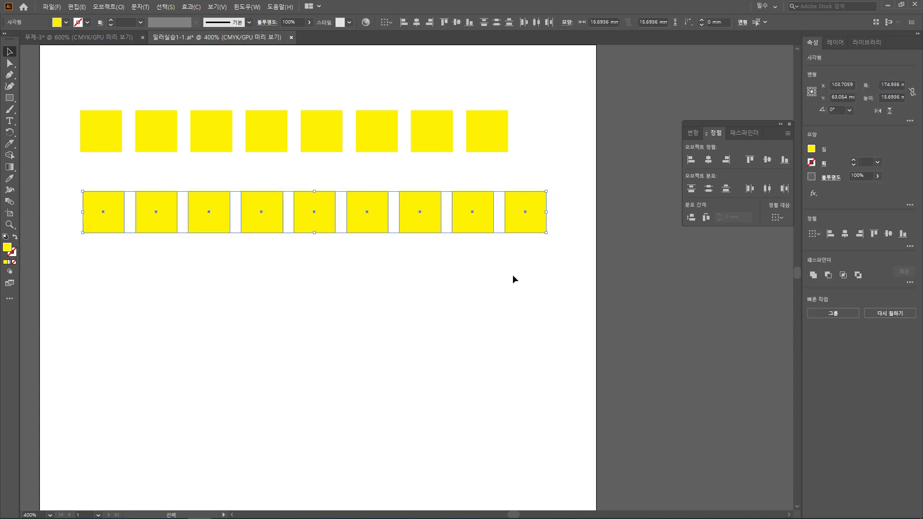
click(541, 277)
drag(540, 274, 462, 180)
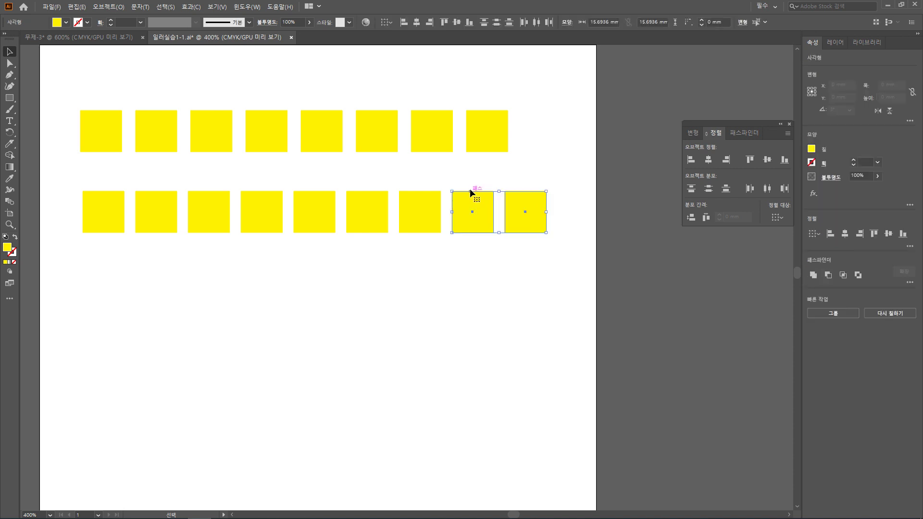
key(Delete)
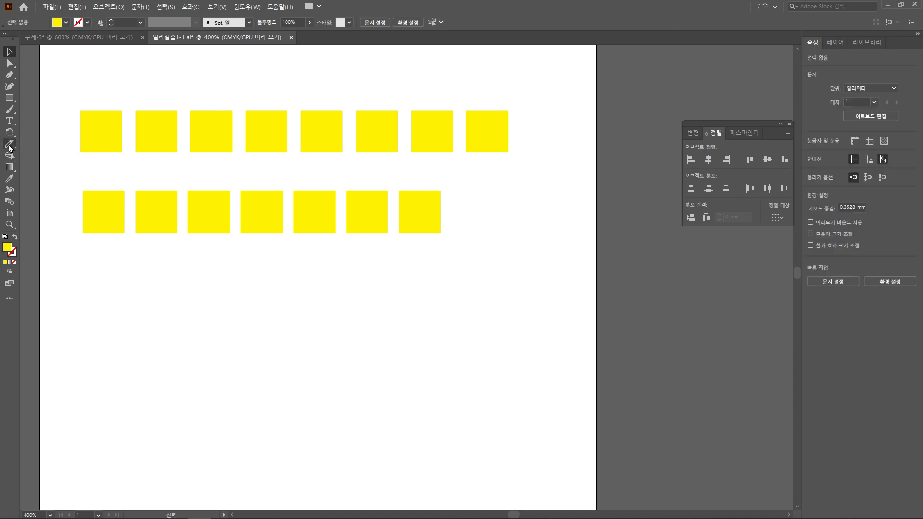
Add the text label "정렬패널이용" just to the right of the first row's last square.
click(9, 121)
click(538, 139)
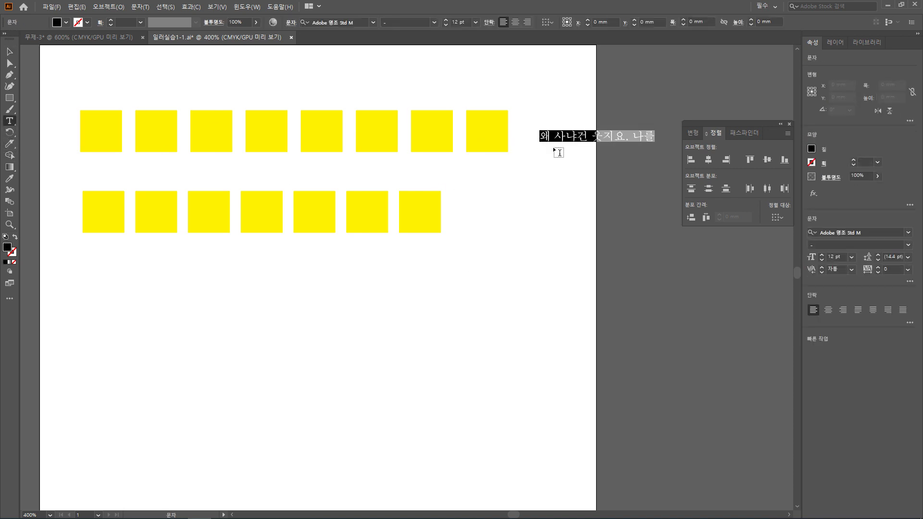
text(w)
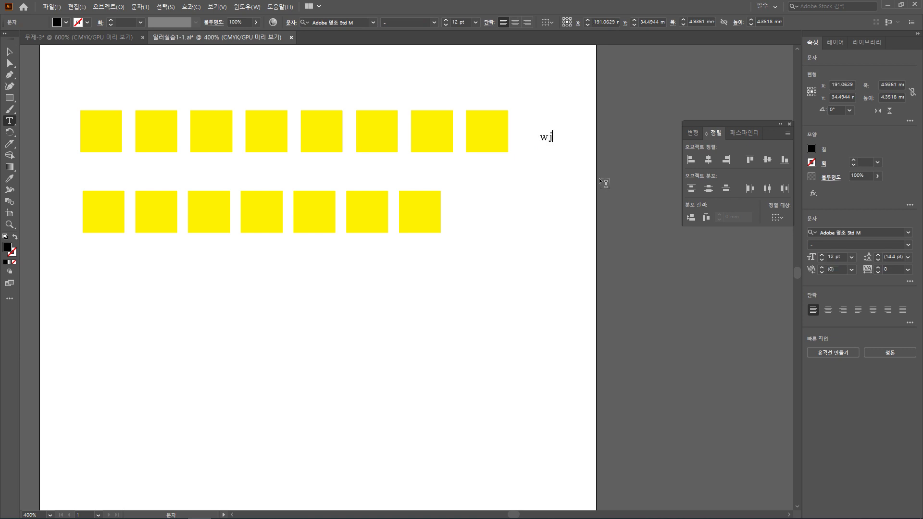
key(BackSpace)
text(정렬패널이용)
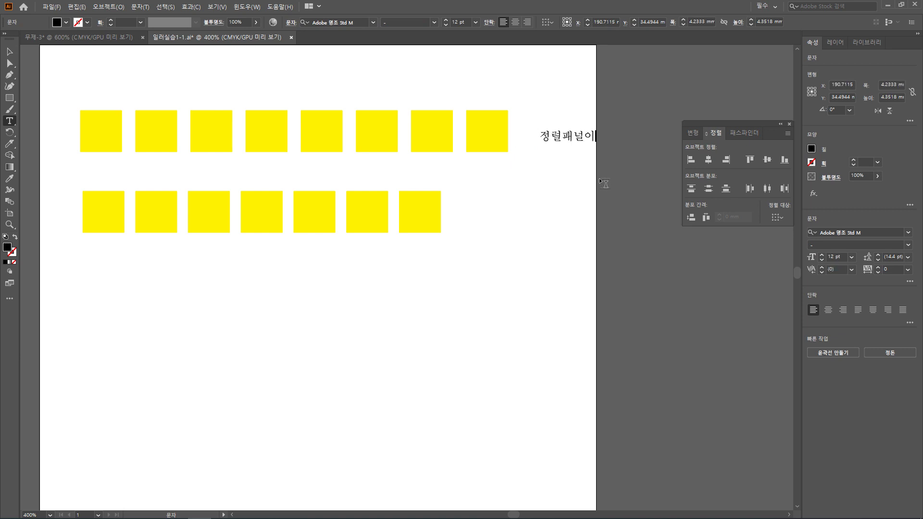
click(10, 51)
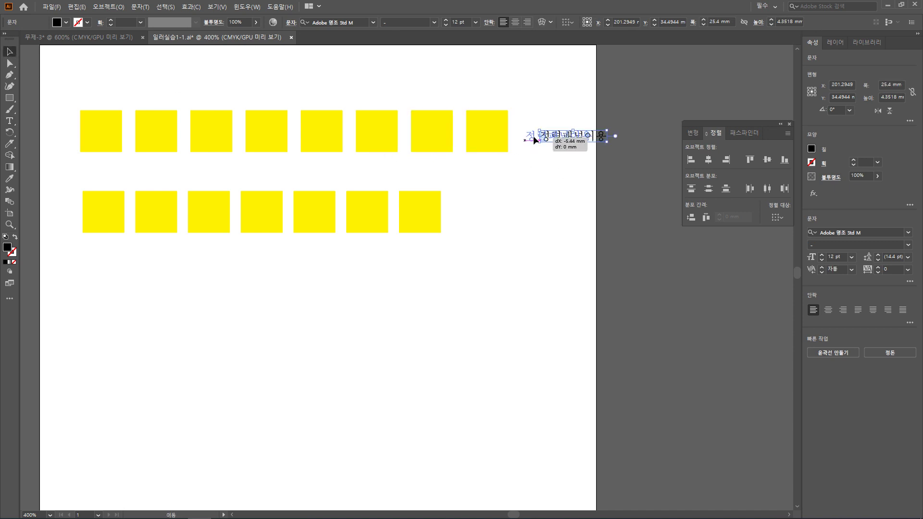
Copy the first row's label down beside the second row and replace the copy's text with "Ctrl + D".
drag(551, 139, 590, 215)
double_click(531, 218)
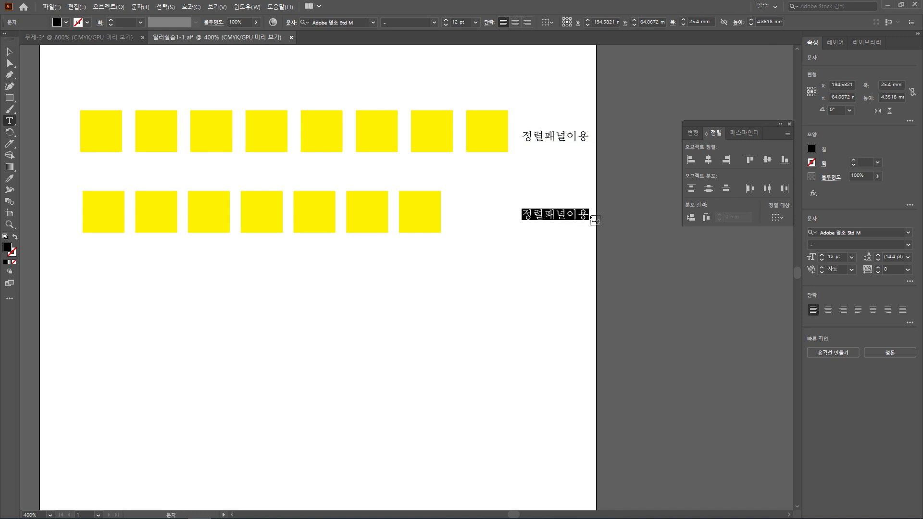
text(Ctrl)
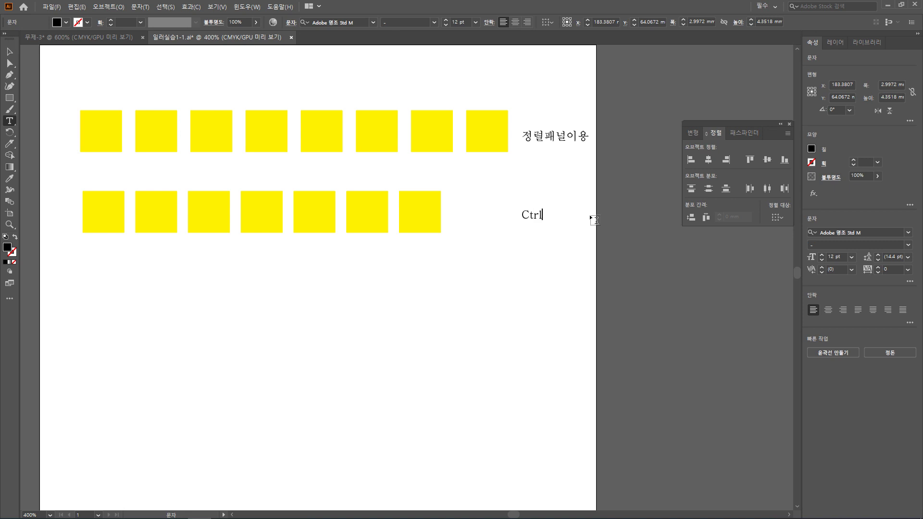
text( + D)
ctrl+click(560, 266)
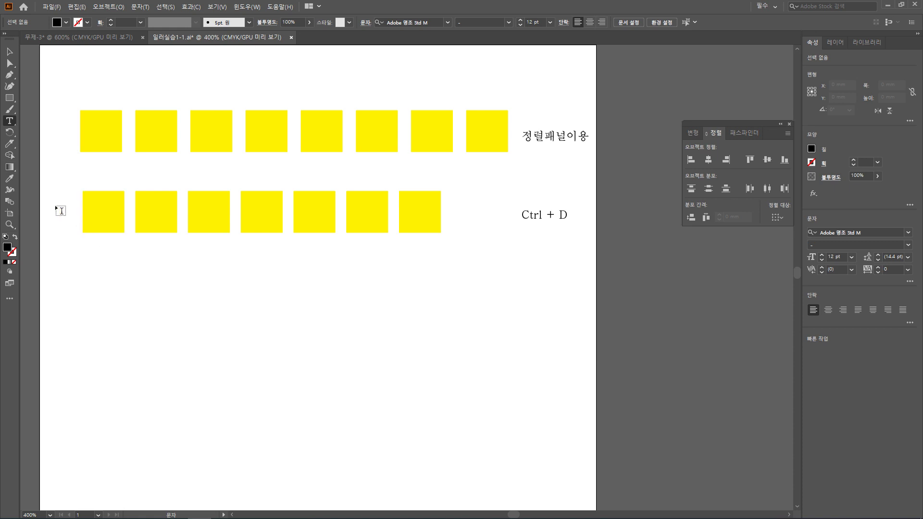
Copy the second row's first square to below it as a third row, and duplicate that copy horizontally about 146 mm to its right.
click(9, 52)
click(107, 228)
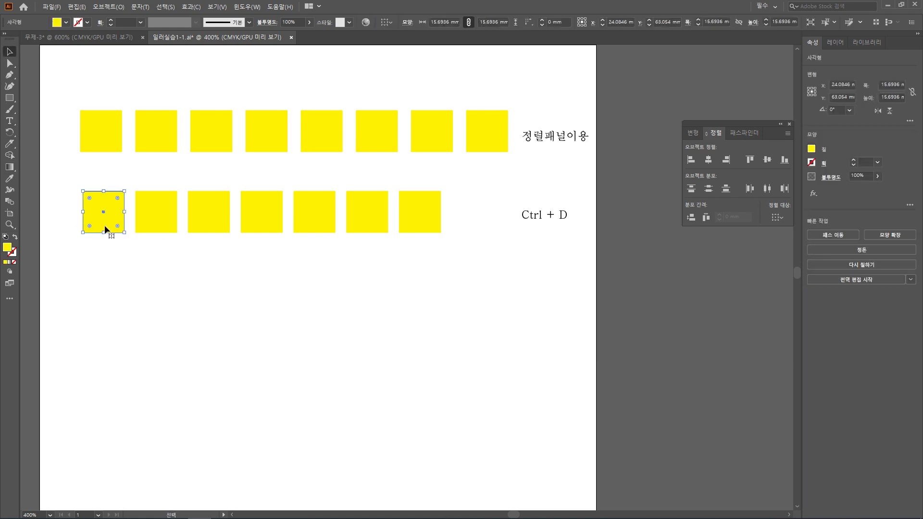
drag(107, 228, 104, 320)
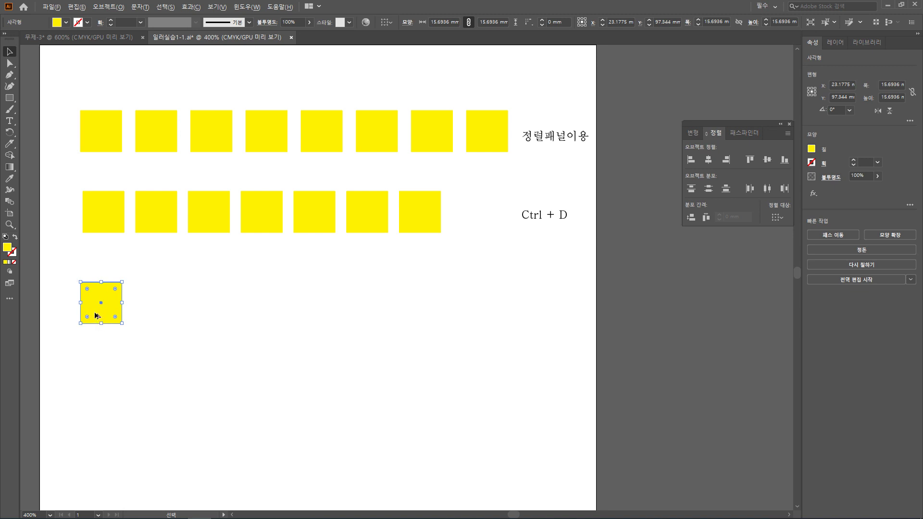
drag(94, 312, 481, 313)
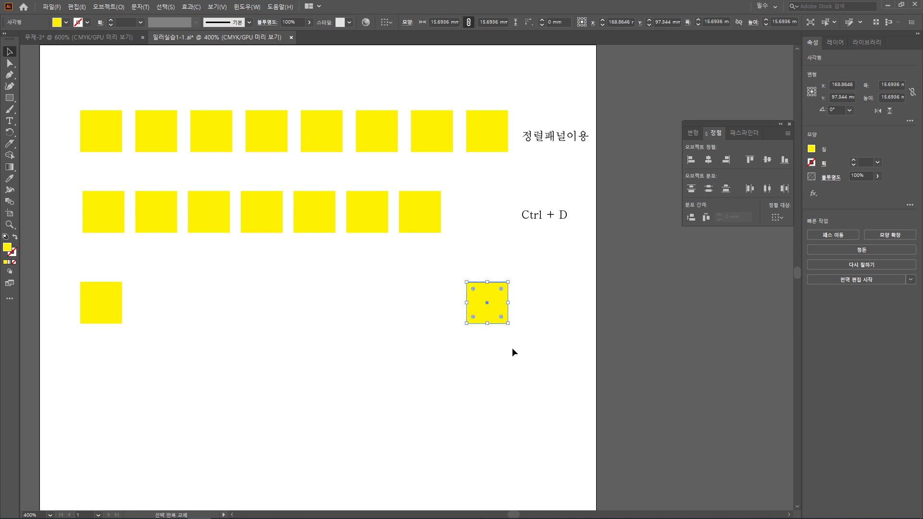
Select both squares of the third row and make a blend between them.
click(465, 355)
click(124, 312)
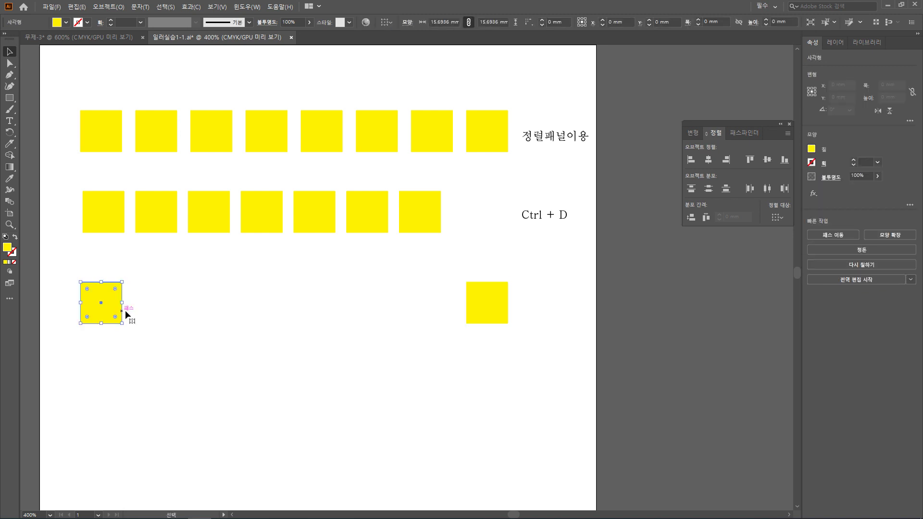
click(488, 318)
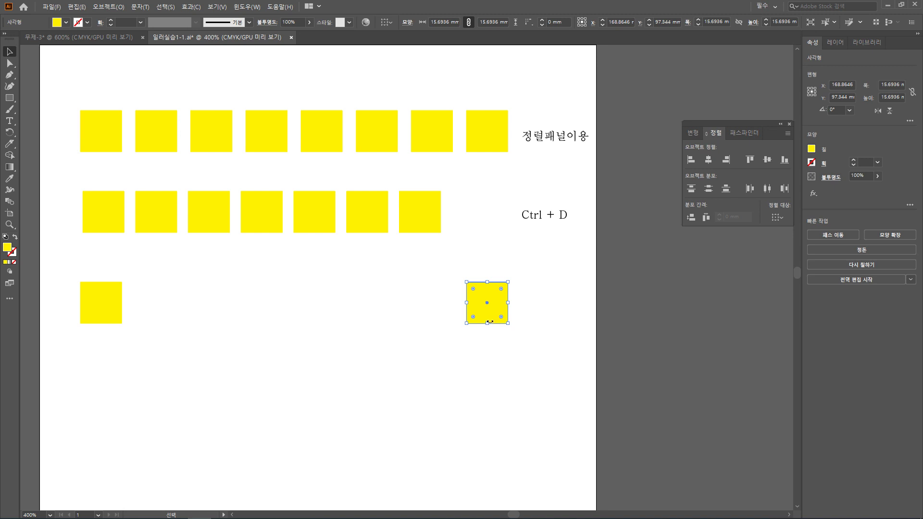
drag(517, 370, 74, 267)
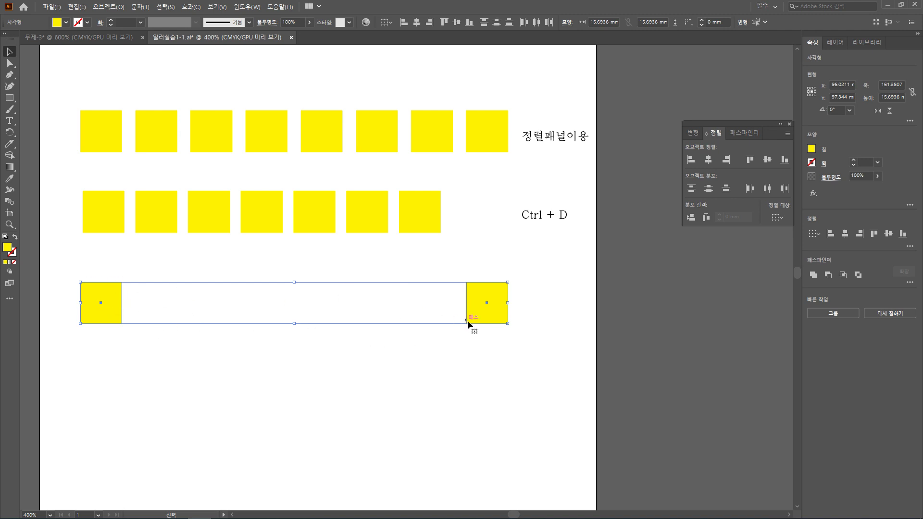
click(102, 6)
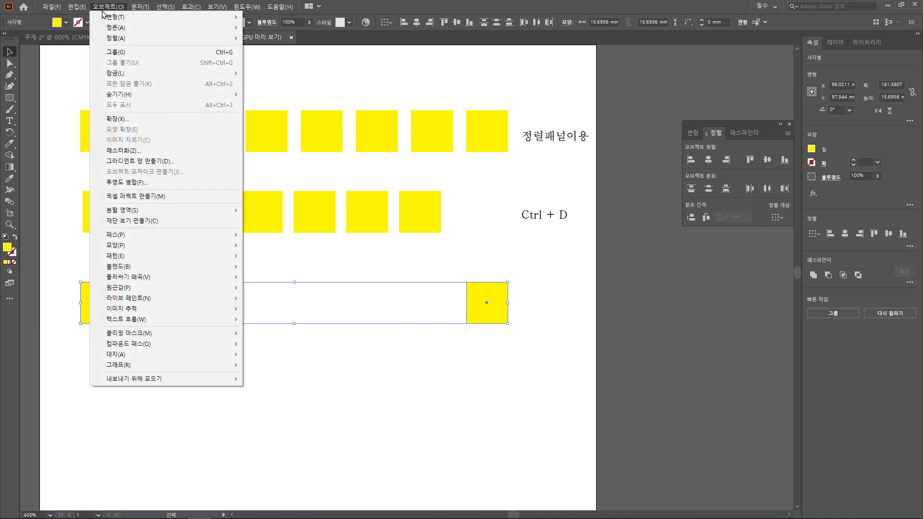
mouse_move(198, 265)
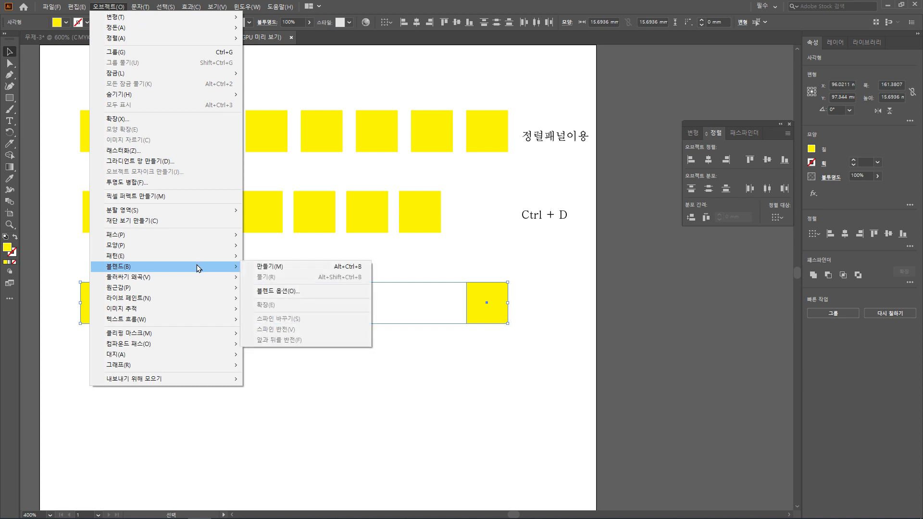
click(282, 269)
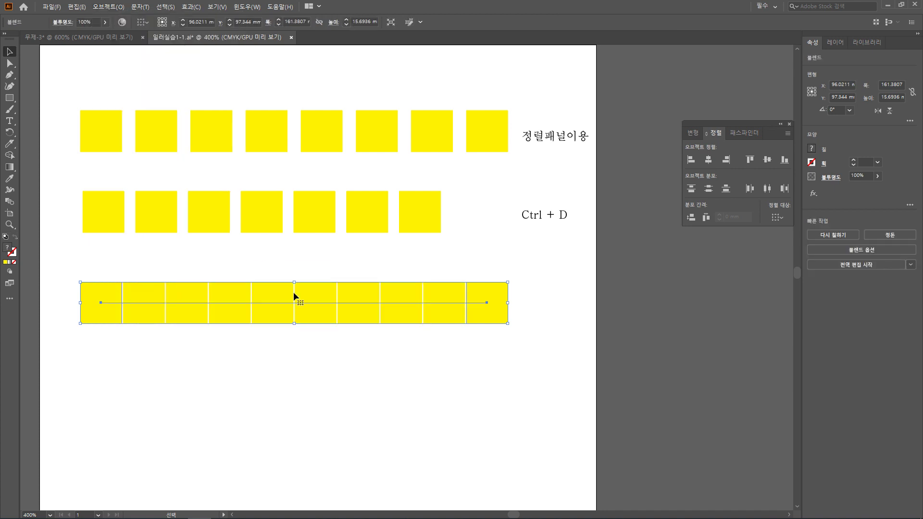
Set the blend's spacing to Specified Steps (지정된 단계) with 5 steps, and deselect it.
click(108, 7)
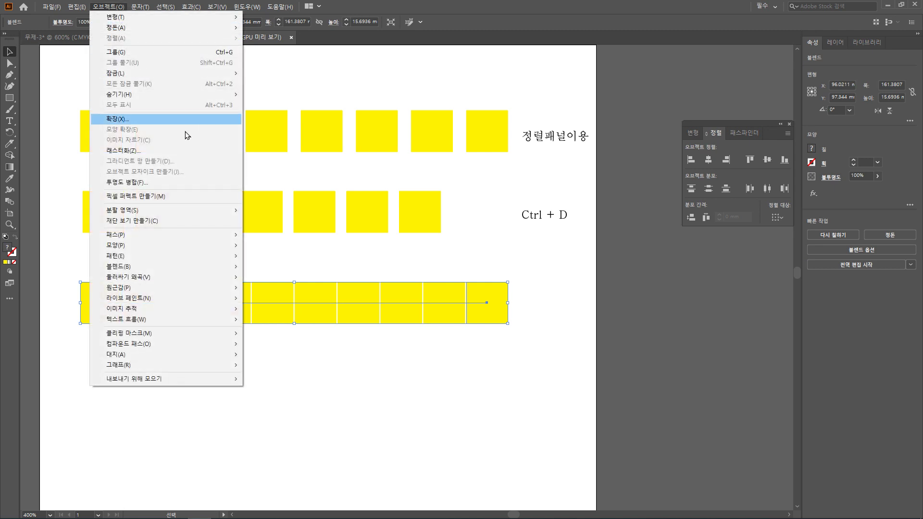
mouse_move(187, 272)
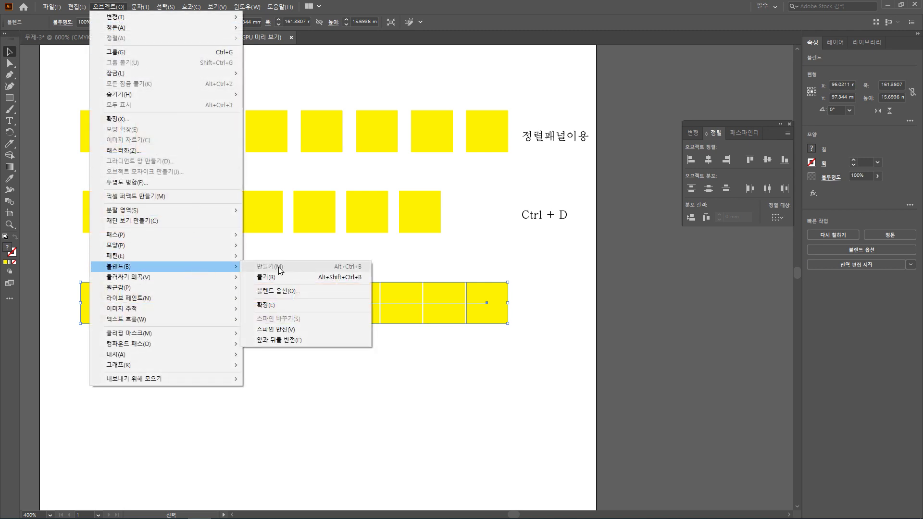
click(286, 293)
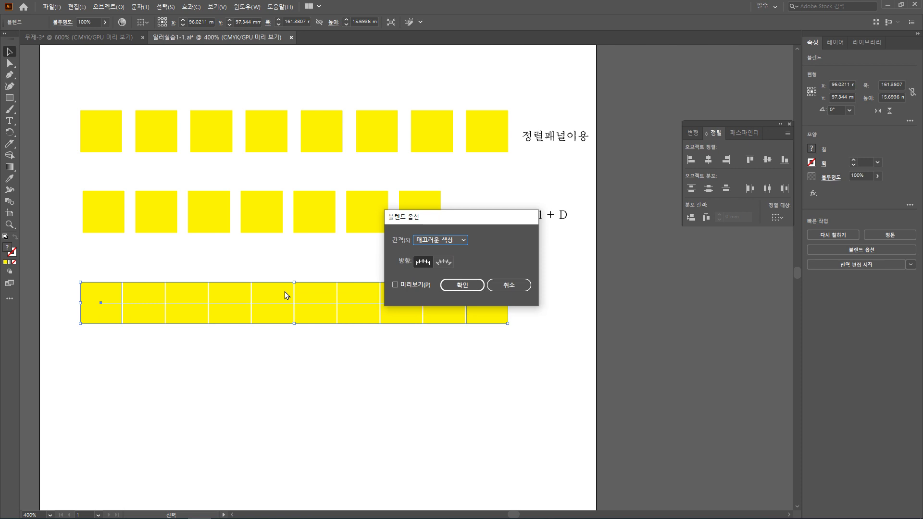
click(458, 241)
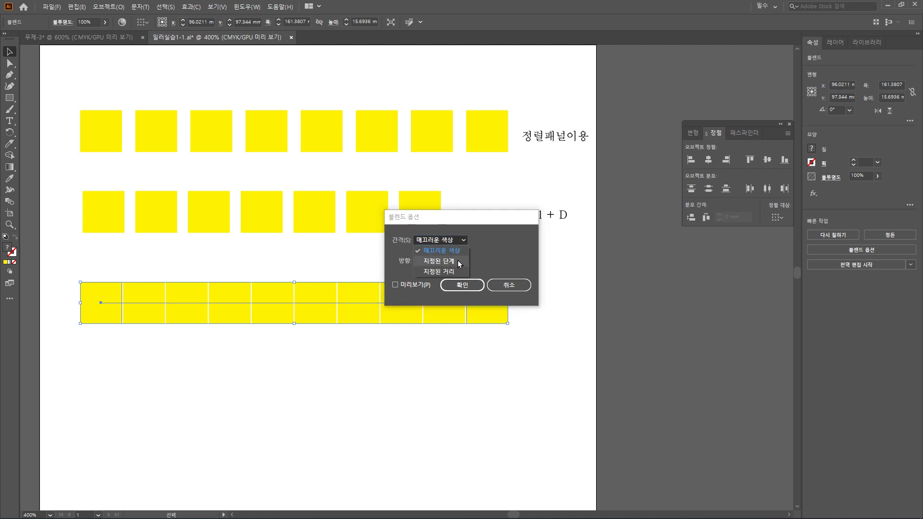
click(458, 260)
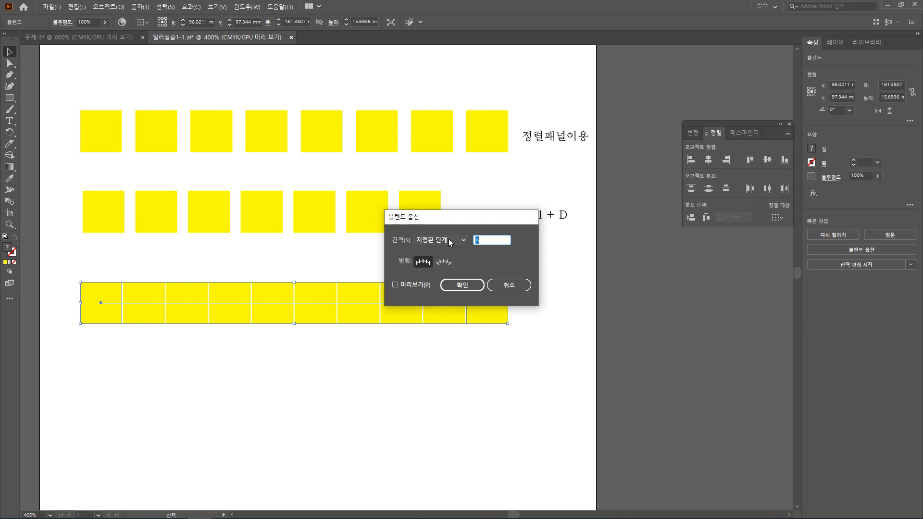
click(475, 242)
drag(475, 242, 465, 243)
click(473, 286)
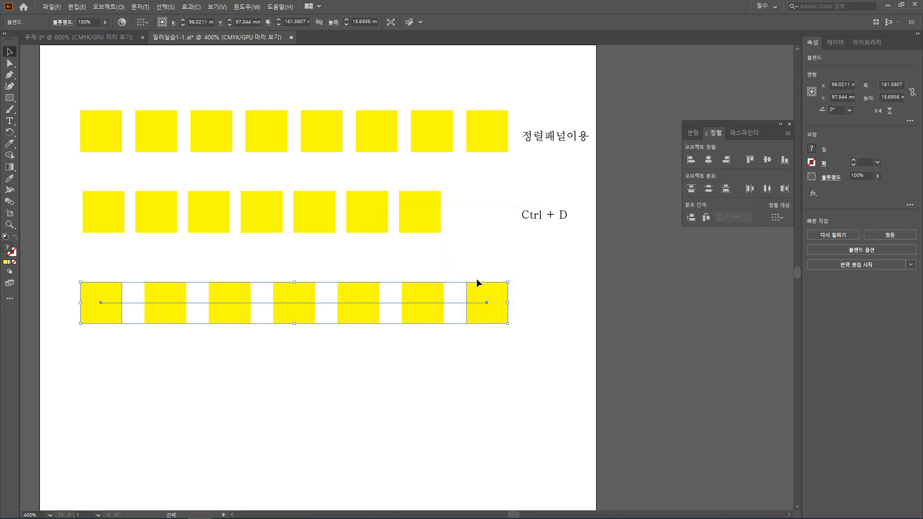
click(352, 348)
Copy the "Ctrl + D" label to below the third row and replace its text with "오브젝트 메뉴 > 블랜드".
drag(518, 225, 372, 377)
double_click(319, 376)
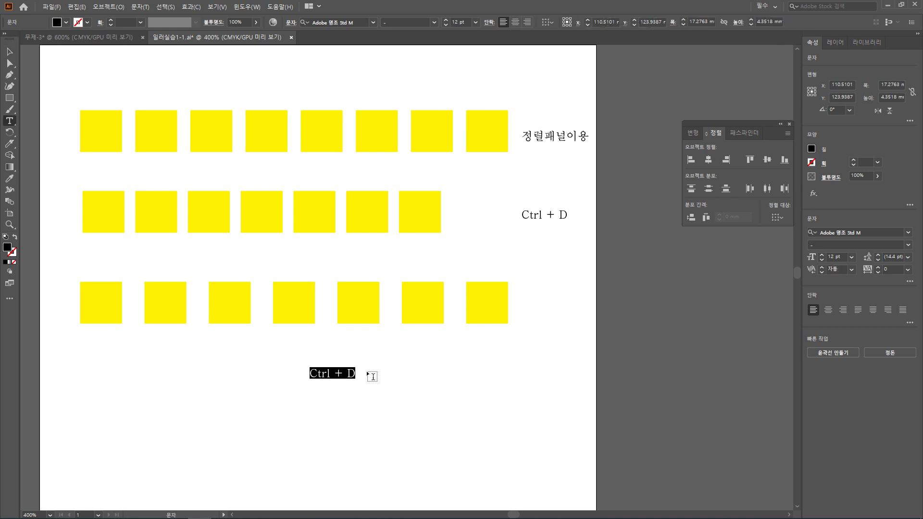
text(ㅊㅅ)
key(BackSpace)
key(BackSpace)
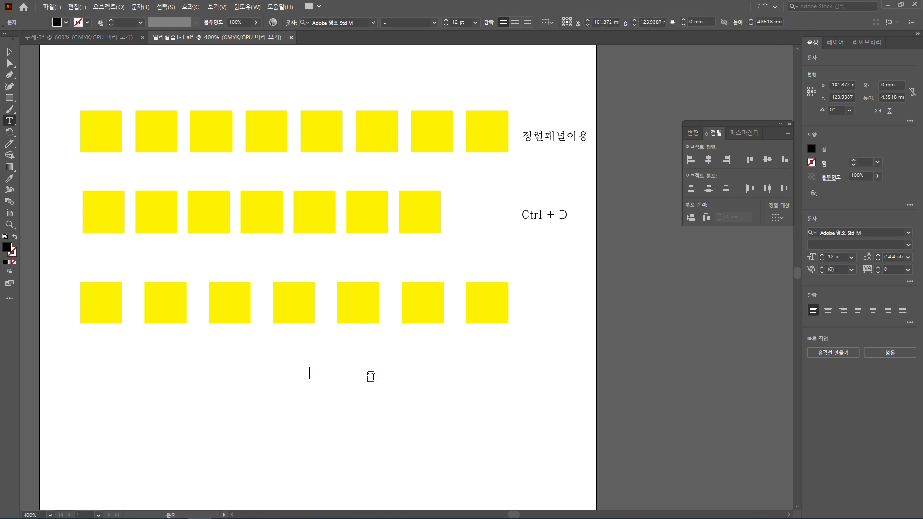
text(ㅇㅗ브젝트)
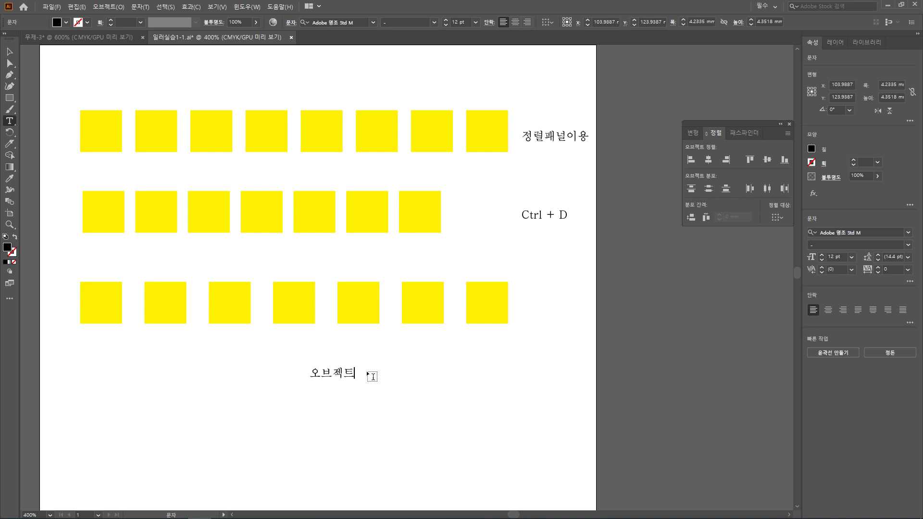
text( 메뉴 > 비)
text(ㅡㄹ랜드)
After a blank line, add the lines "블랜드옵션" and "지정된 단계 - 숫자" to the third row's label, and deselect it.
key(Return)
key(Return)
text(블래)
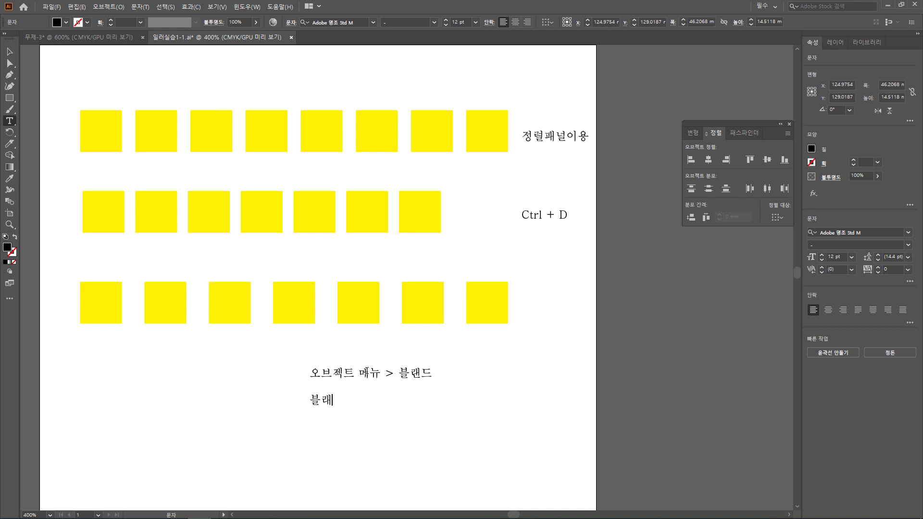
text(ㄴ드옵션지정된 디)
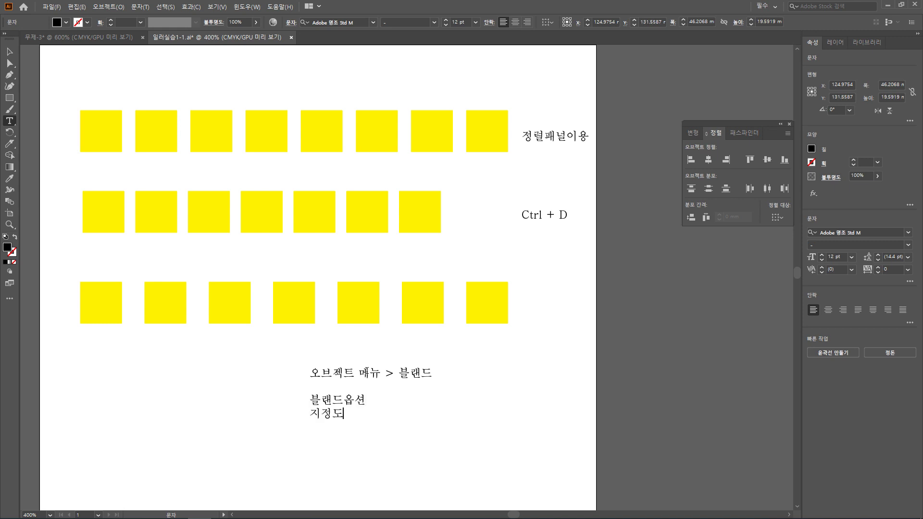
text(ㅏㄴ계)
text( - 숫재)
click(9, 51)
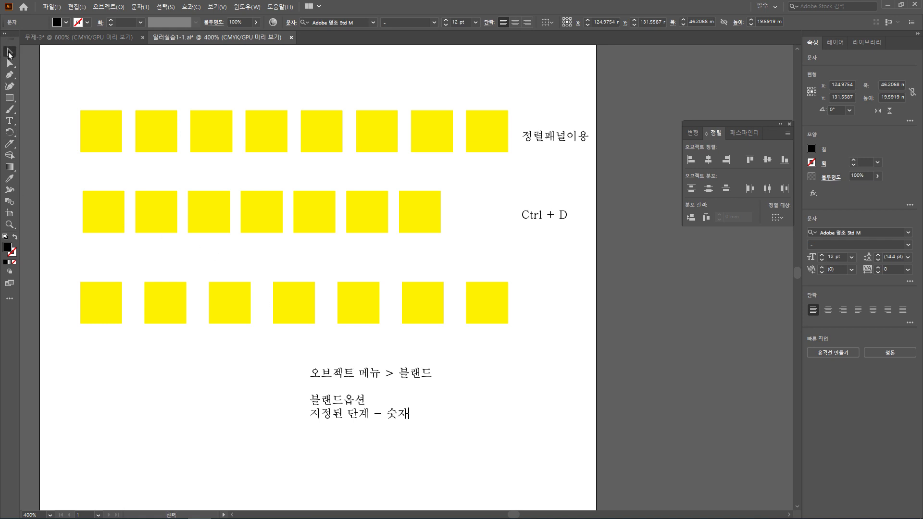
click(442, 446)
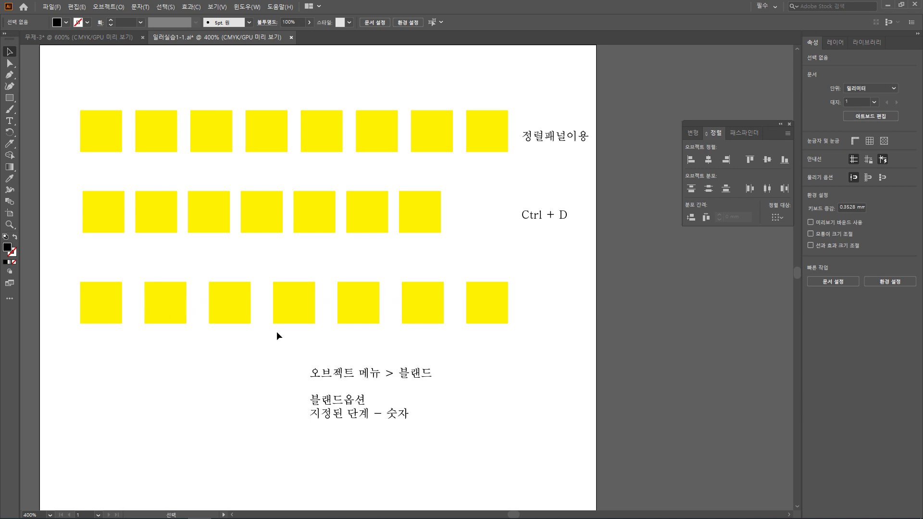
Change the third row's blend to 3 specified steps (지정된 단계), and deselect it.
click(237, 311)
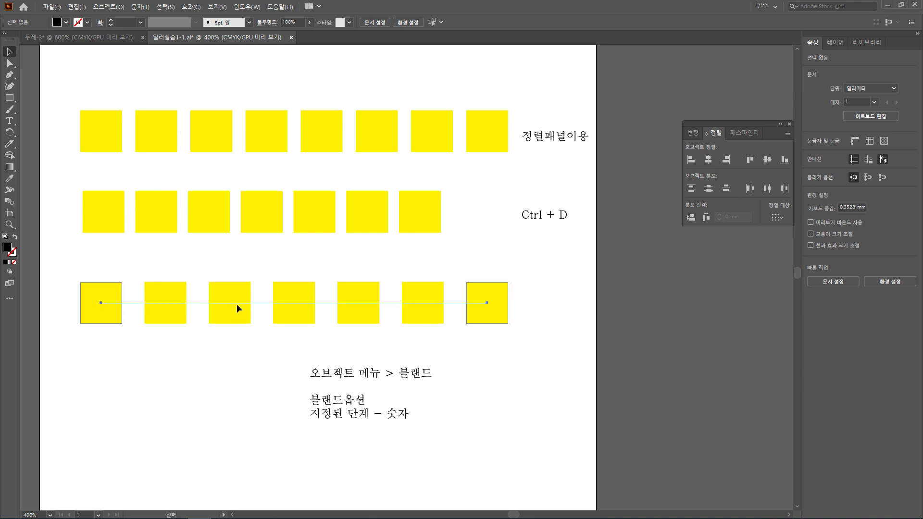
click(237, 305)
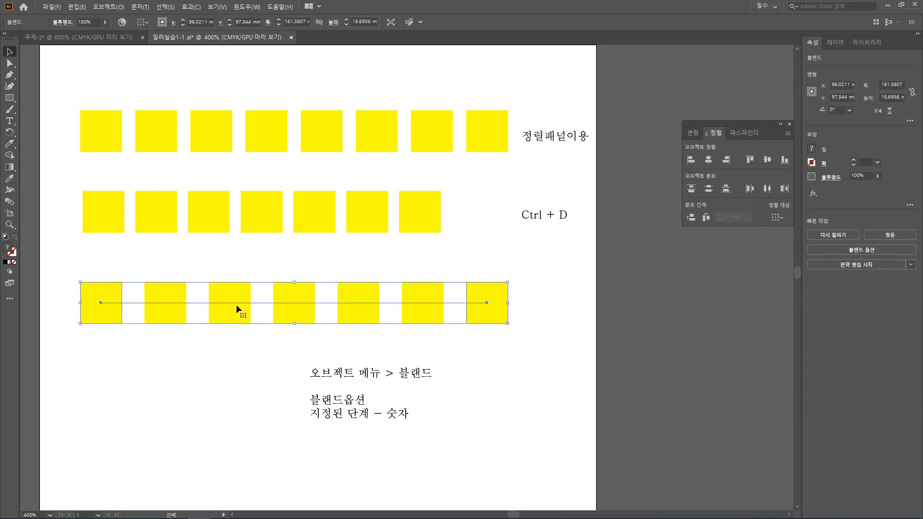
click(105, 7)
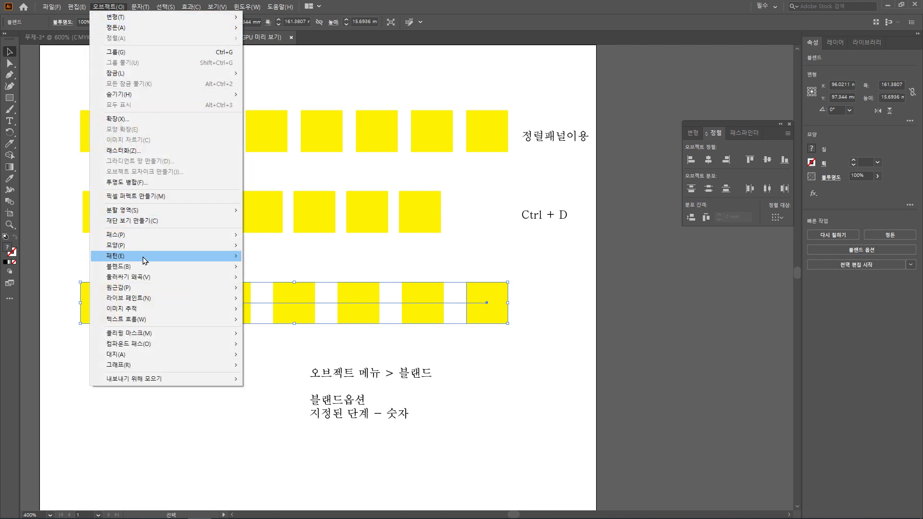
mouse_move(143, 265)
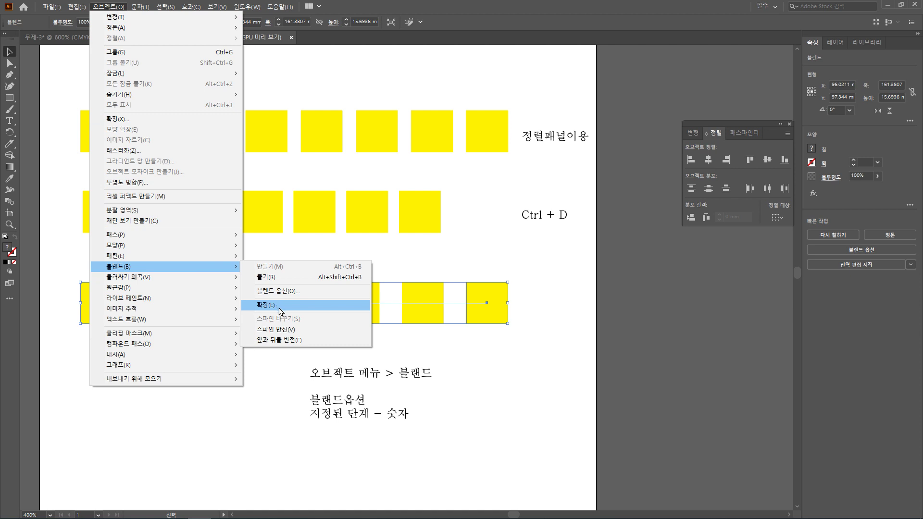
click(281, 291)
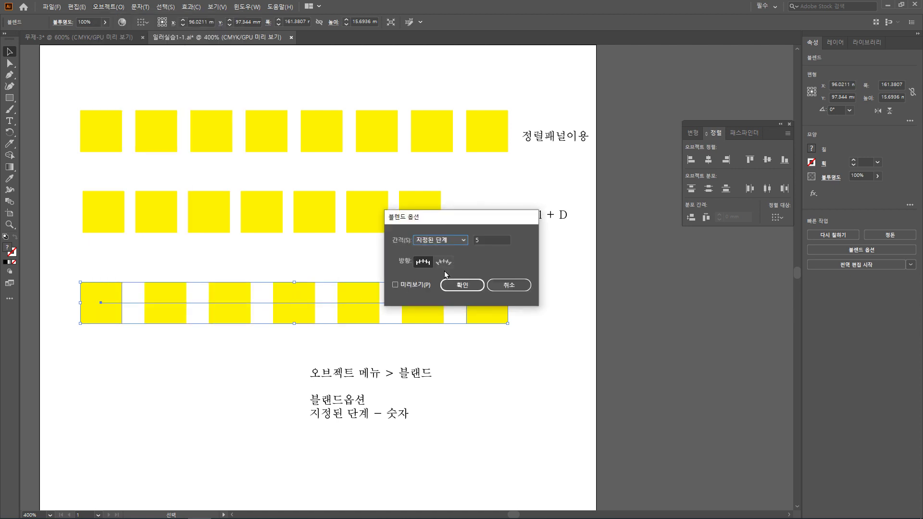
click(483, 241)
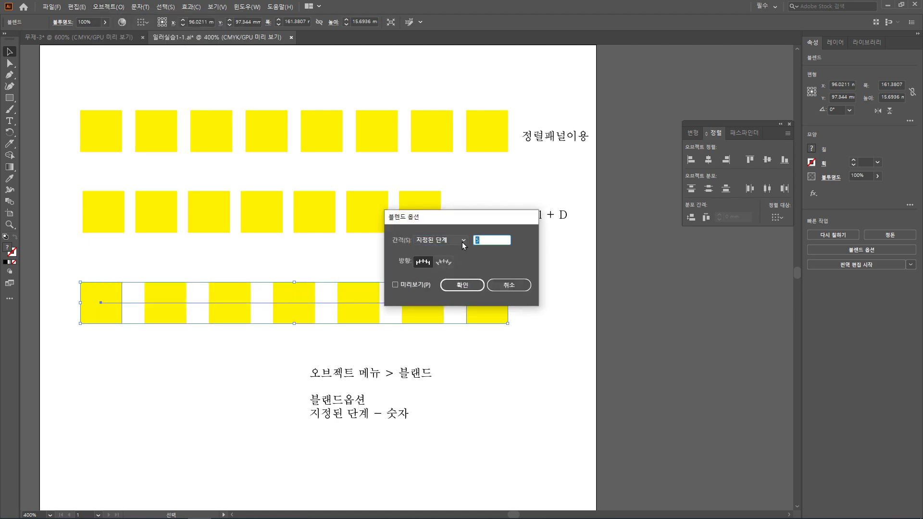
text(3)
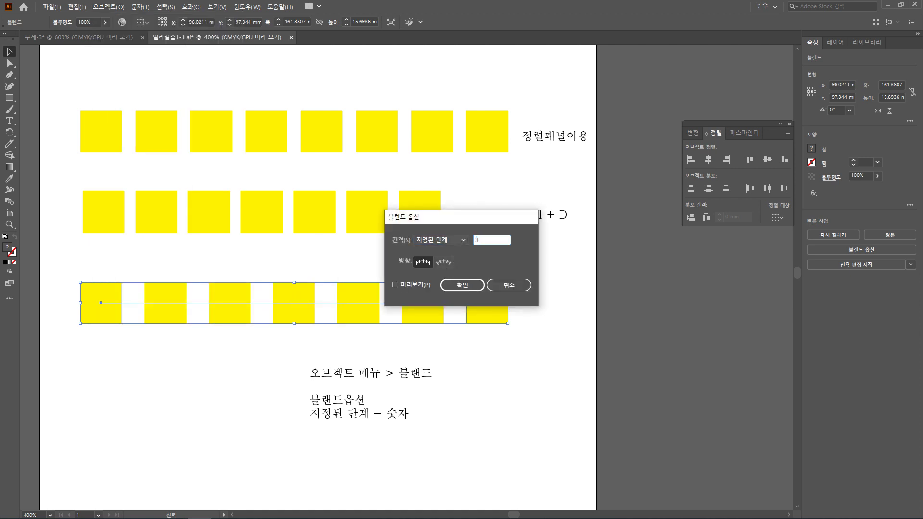
click(476, 290)
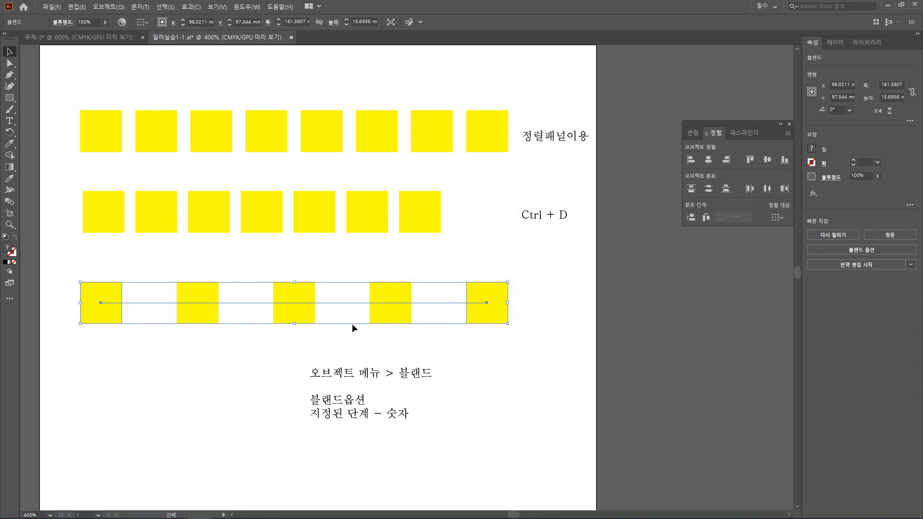
click(320, 360)
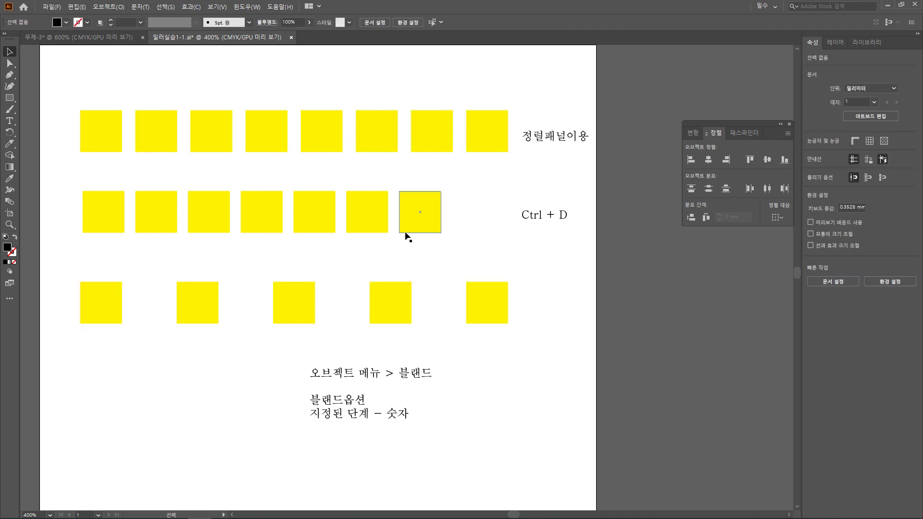
Review the three rows by selecting the first row's squares, the second row's squares, and the third row's blend in turn.
drag(85, 163, 500, 118)
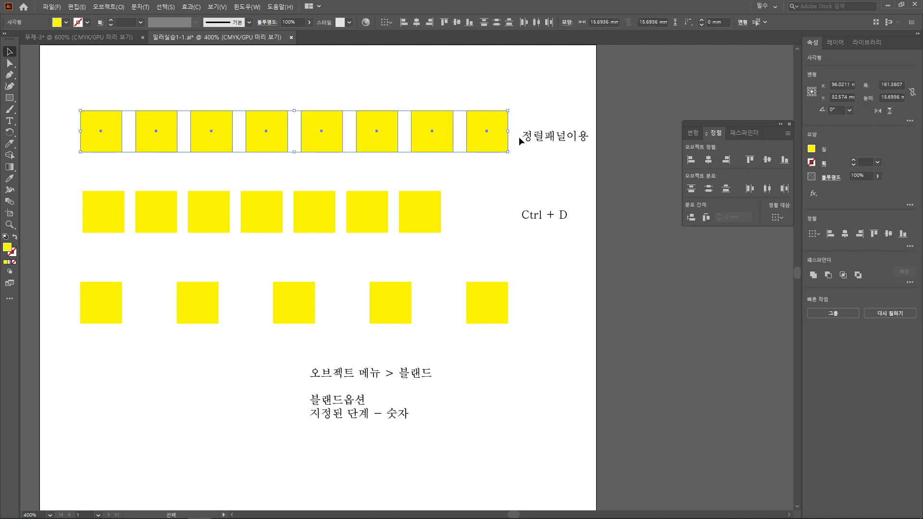
drag(87, 178, 381, 236)
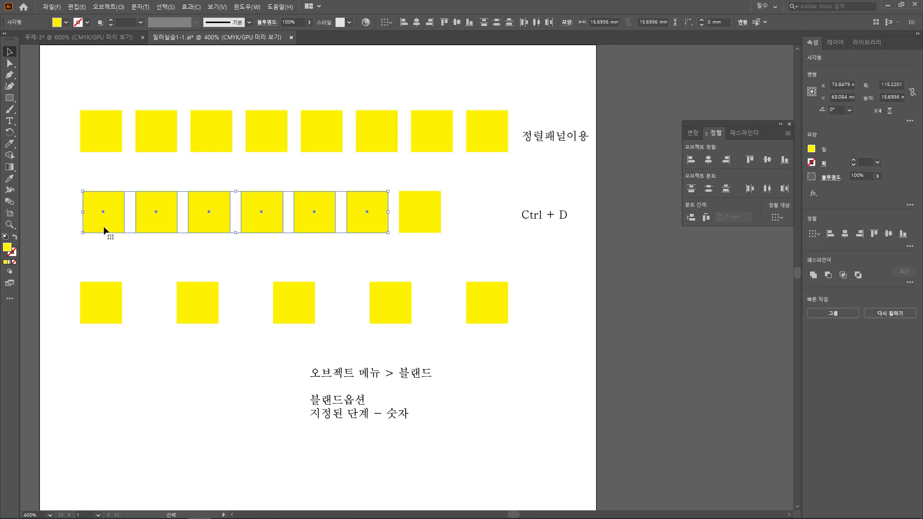
click(108, 247)
drag(108, 245, 162, 183)
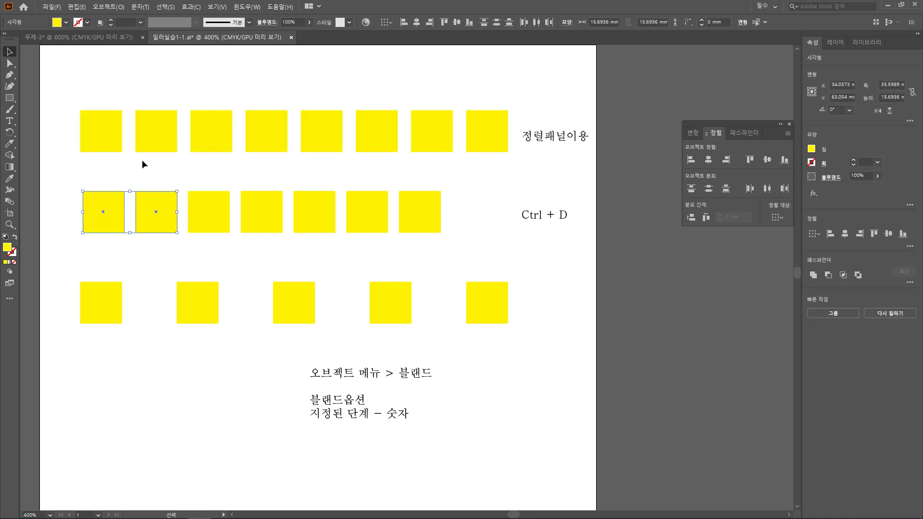
click(123, 244)
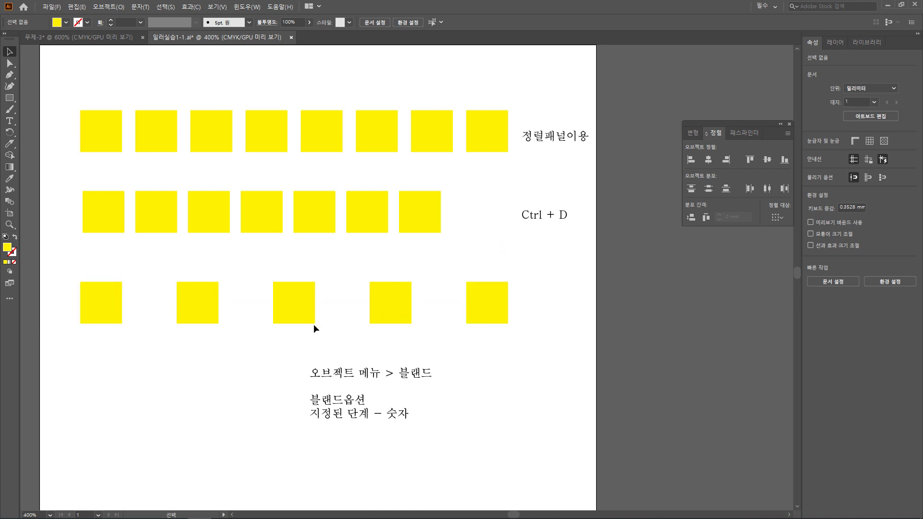
click(304, 305)
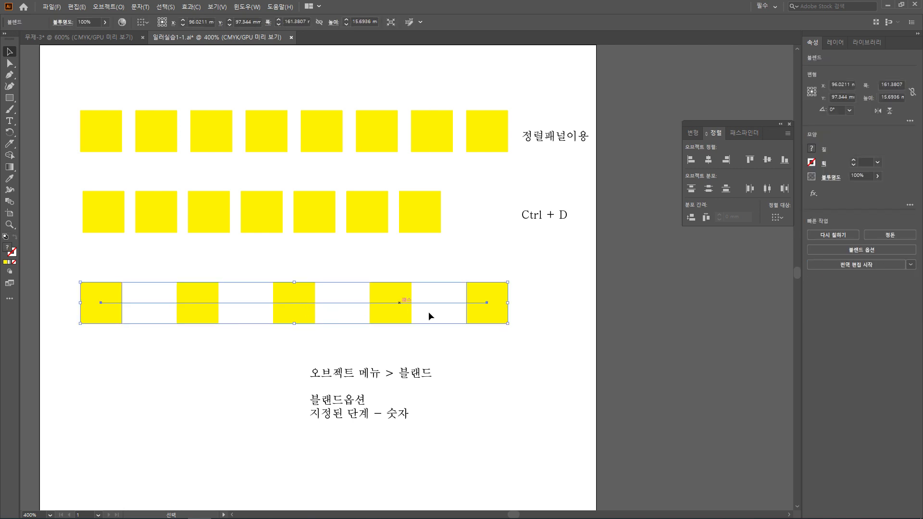